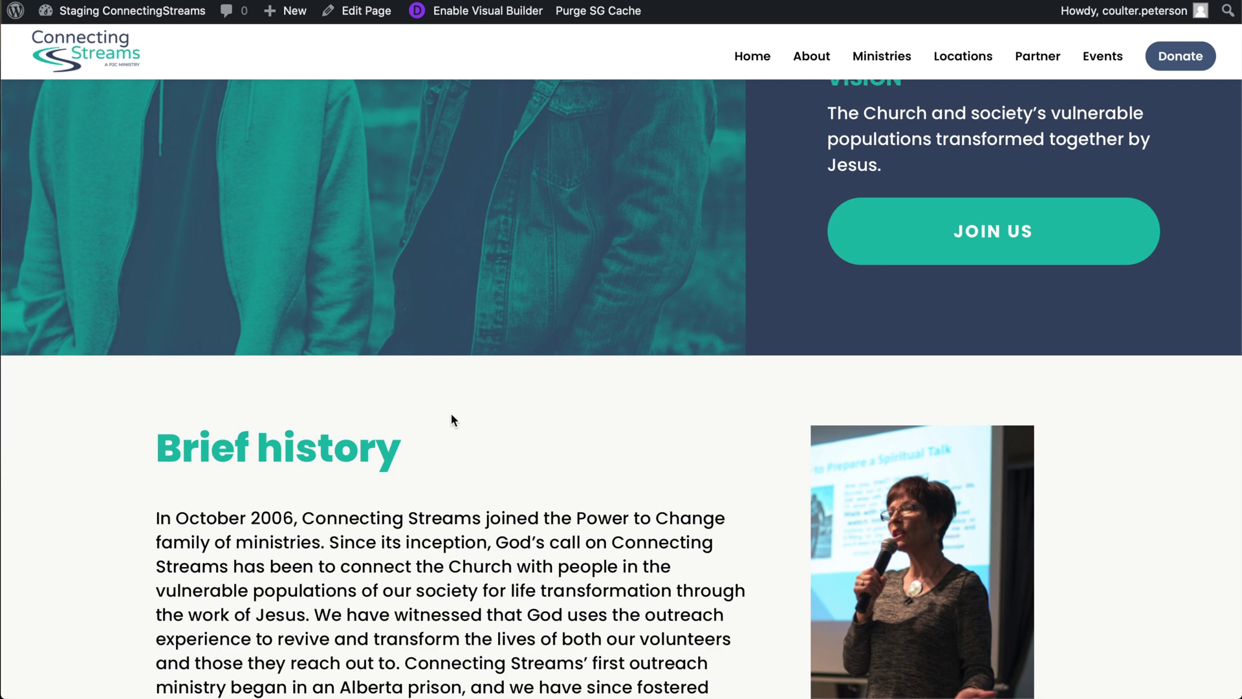
# - Scroll through the About page content, highlighting part of the Brief history paragraph
pyautogui.scroll(5, 451, 414)
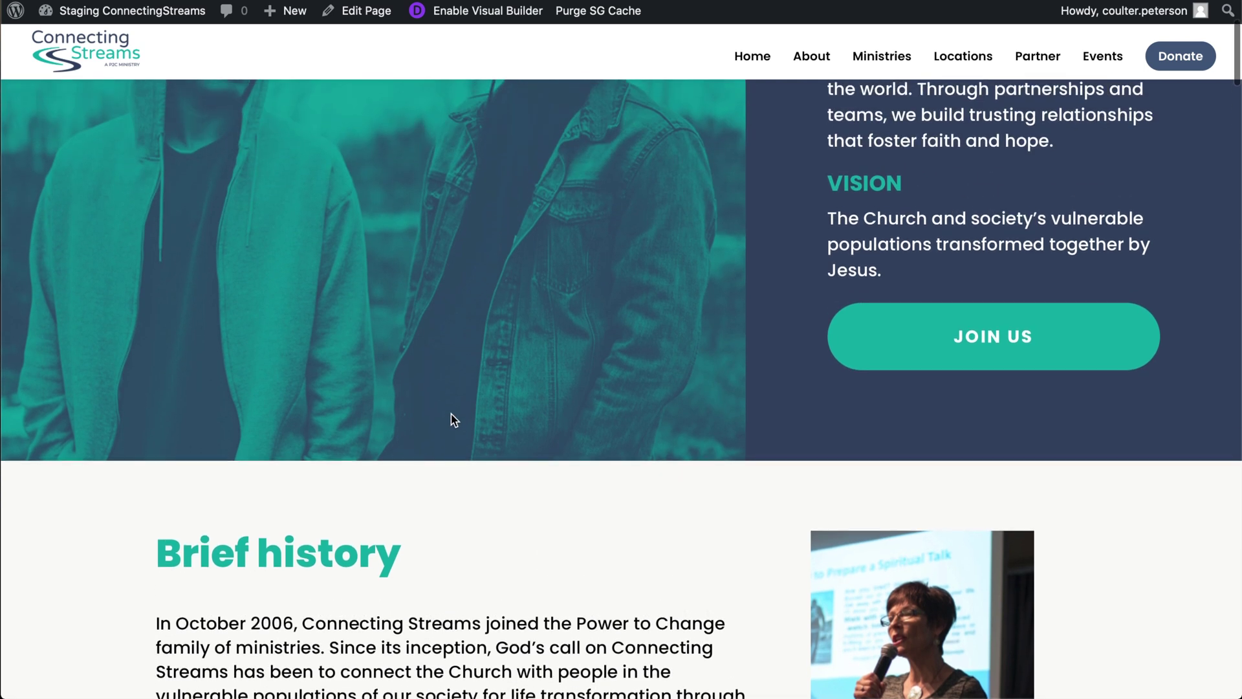
pyautogui.scroll(-8, 749, 494)
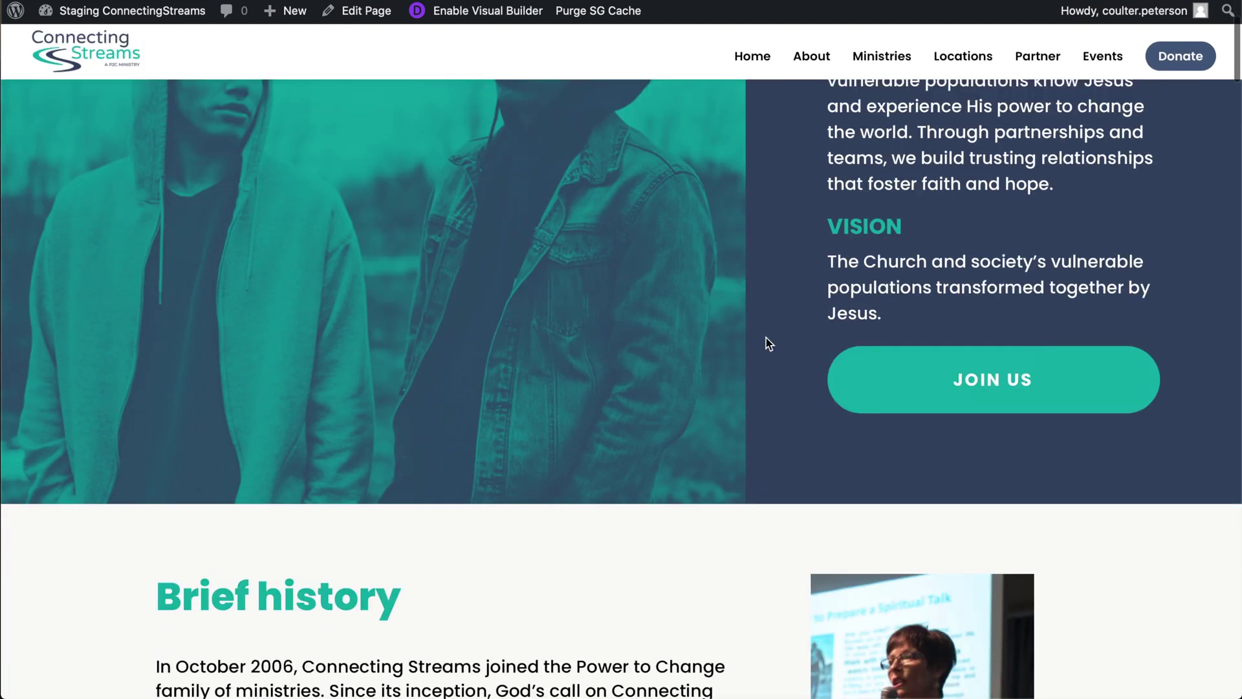
pyautogui.scroll(-3, 577, 293)
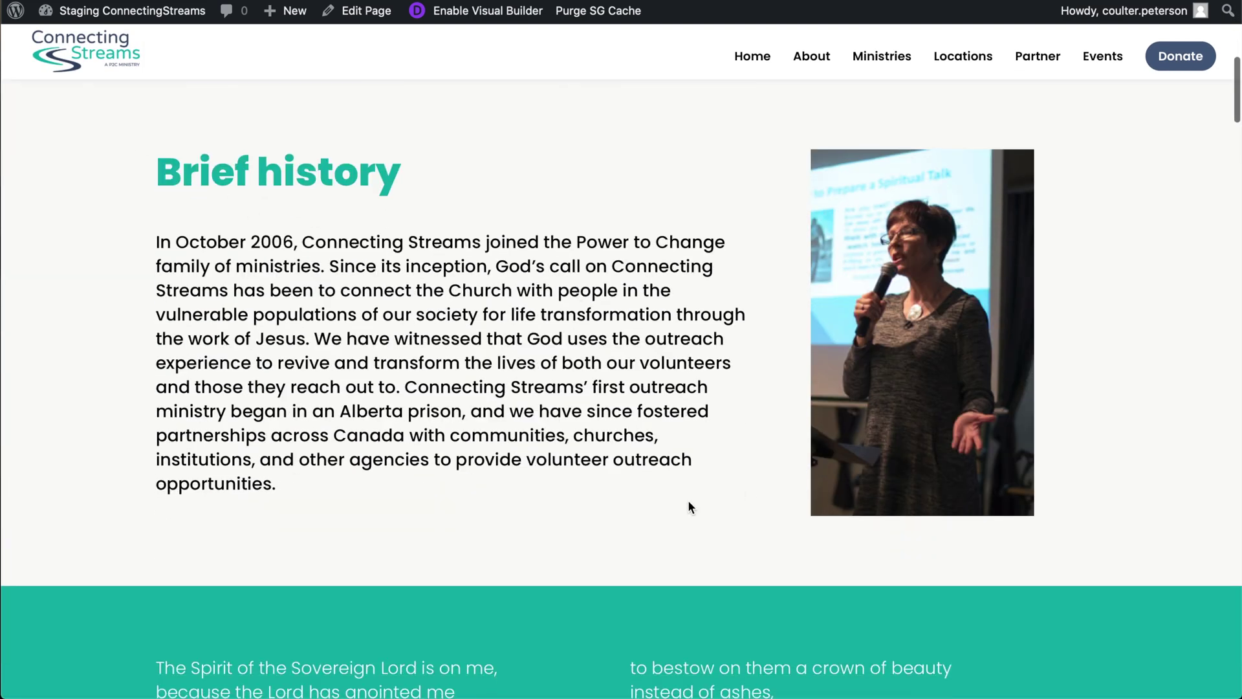
pyautogui.scroll(-1, 688, 501)
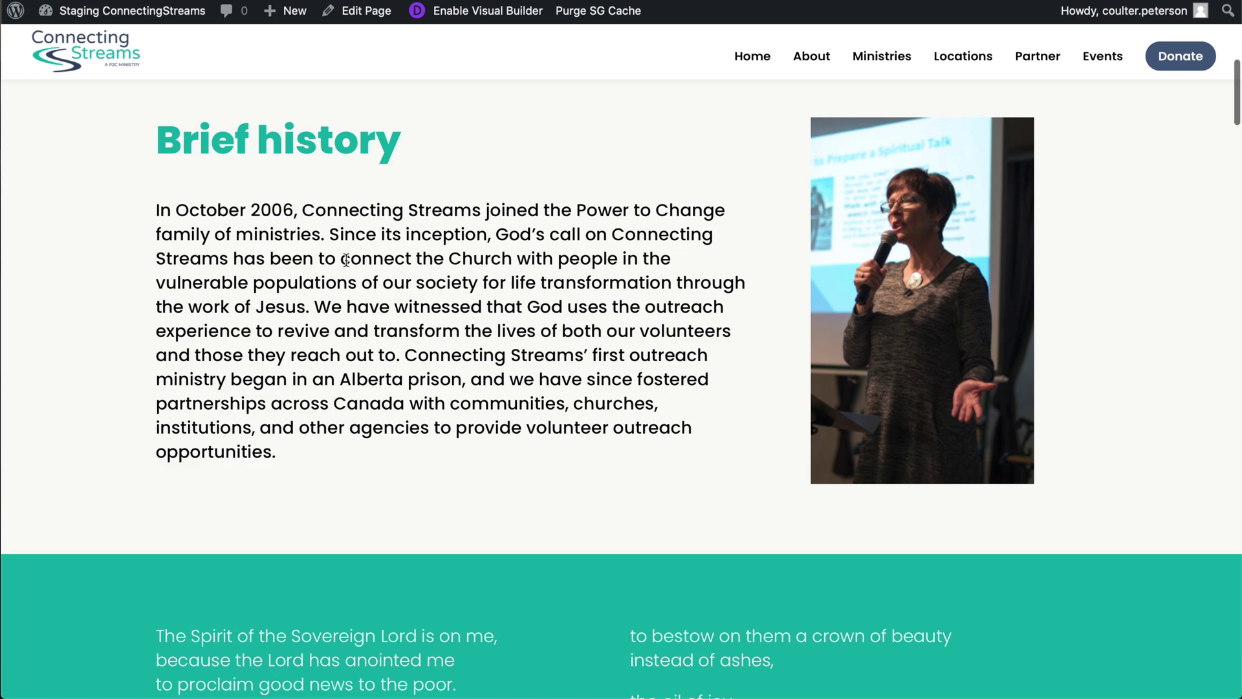
pyautogui.moveTo(240, 207); pyautogui.dragTo(361, 283)
pyautogui.scroll(-6, 479, 410)
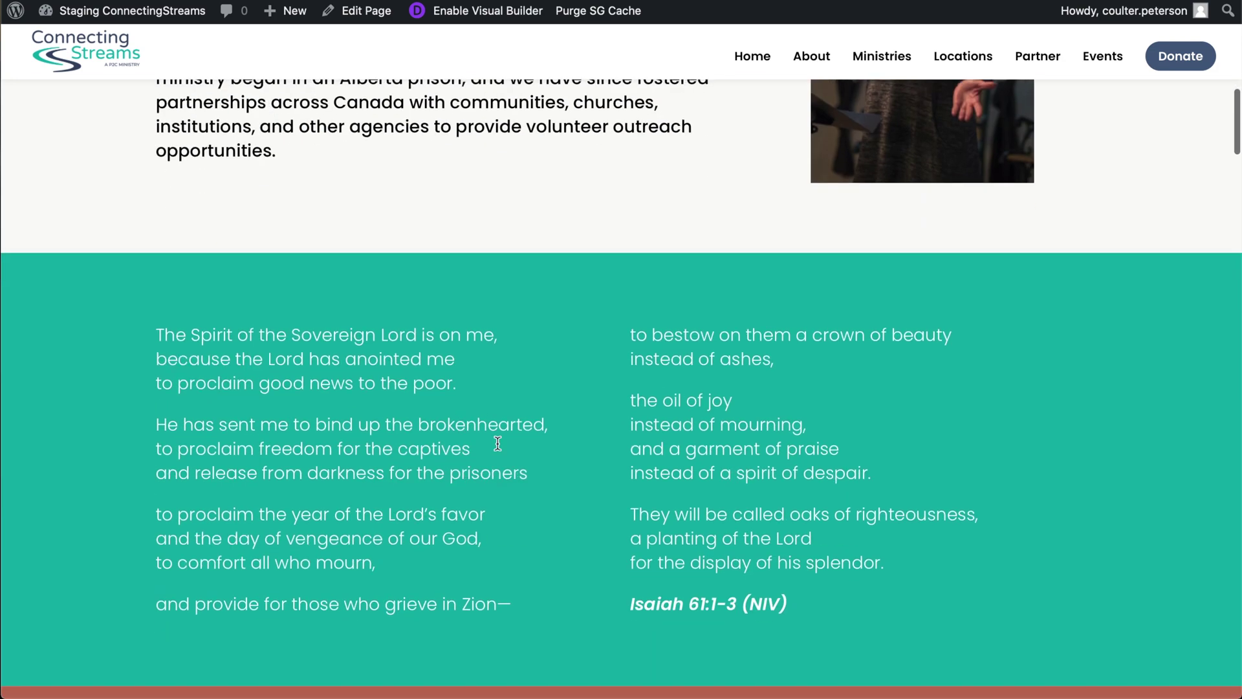
pyautogui.scroll(-10, 778, 540)
pyautogui.scroll(-10, 777, 539)
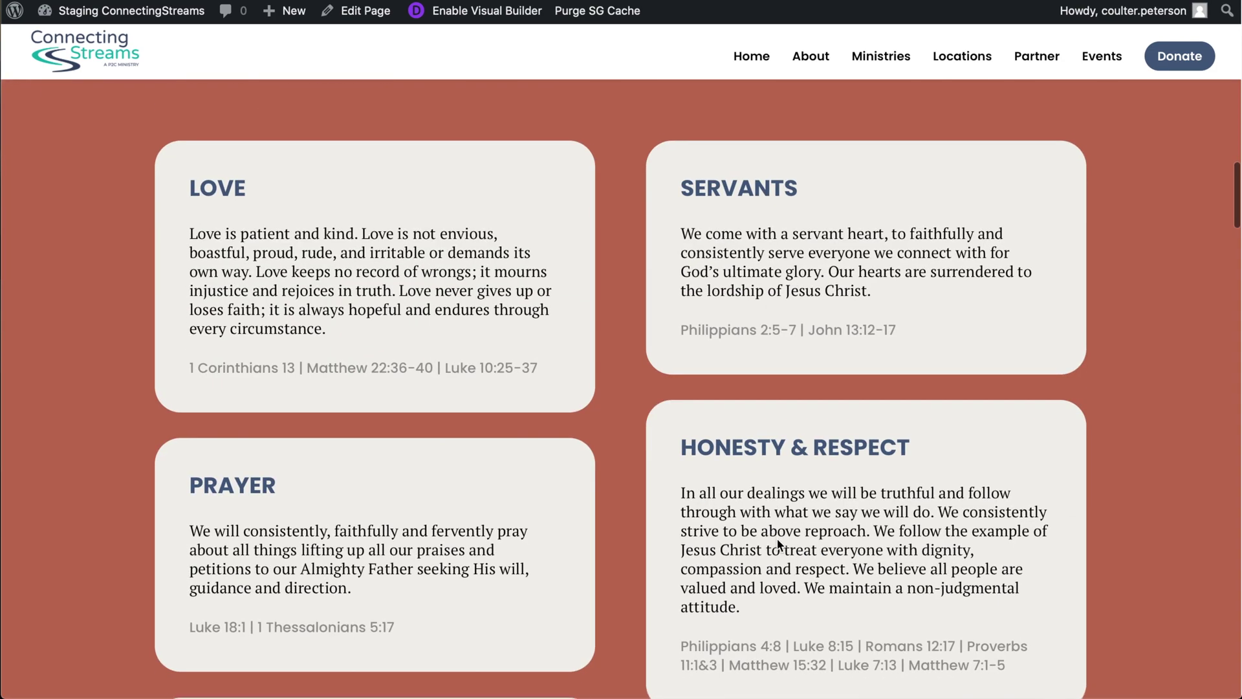
pyautogui.scroll(-20, 874, 345)
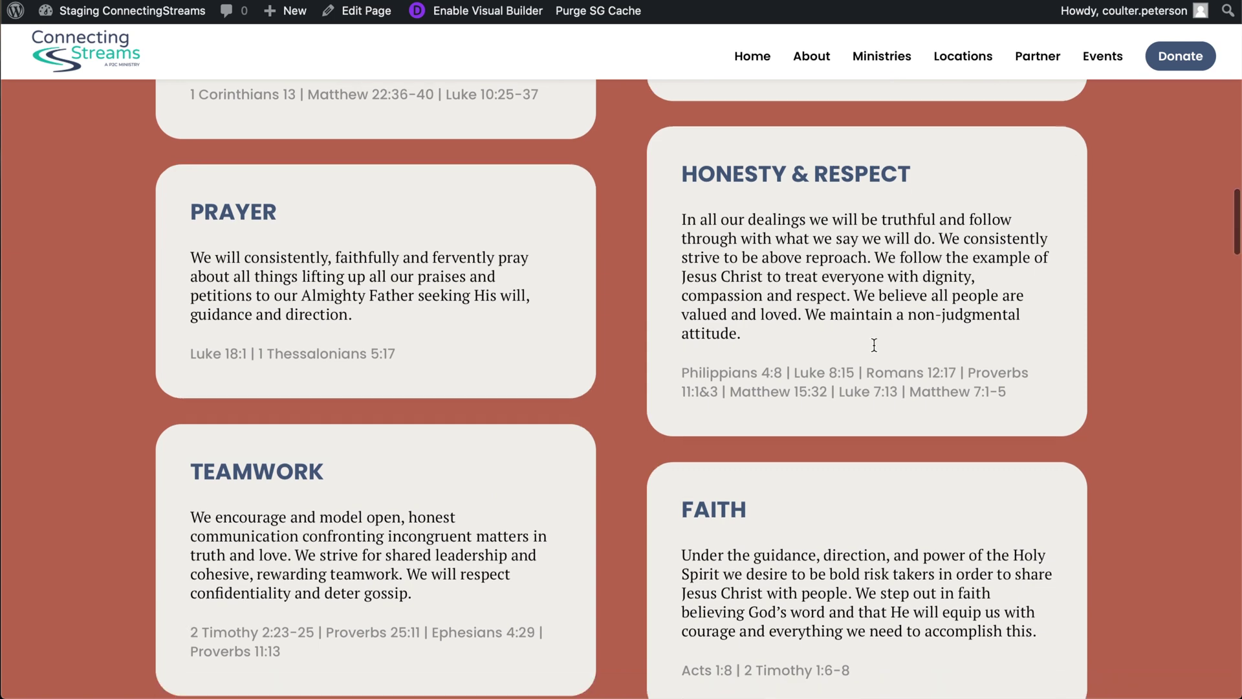
pyautogui.scroll(-8, 874, 345)
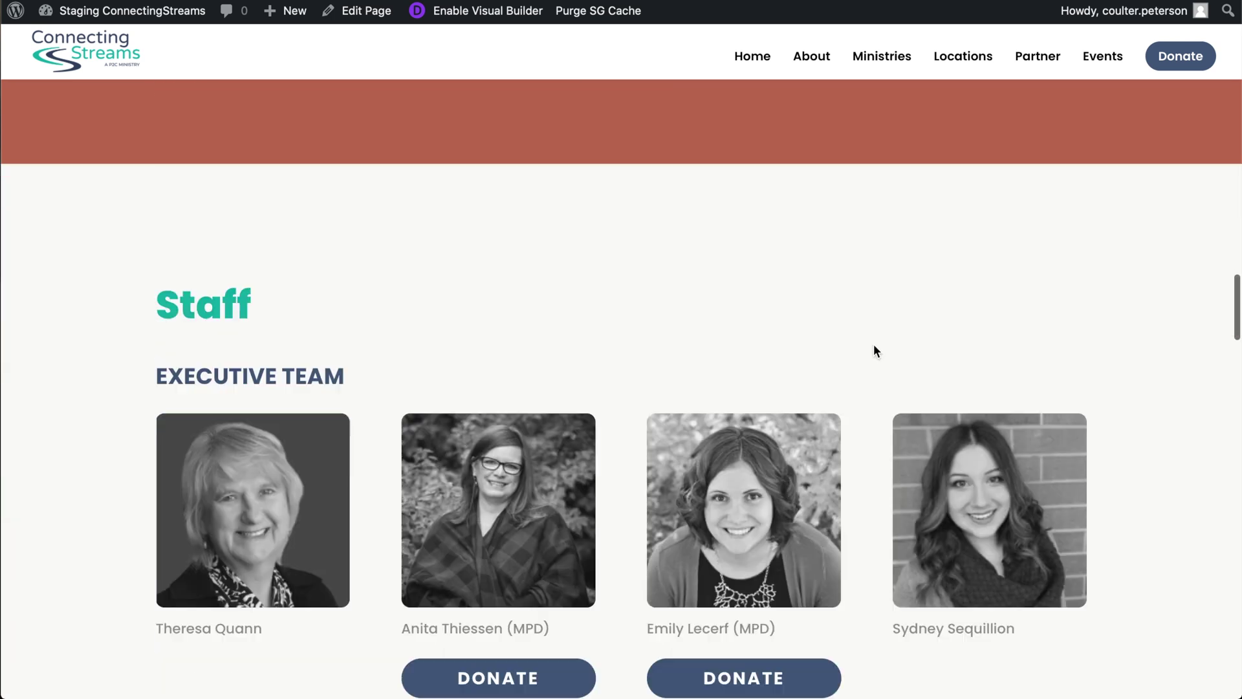
# - Go to All Pages, listing About, Home, Locations, Ministries and Partner as published
pyautogui.click(813, 264)
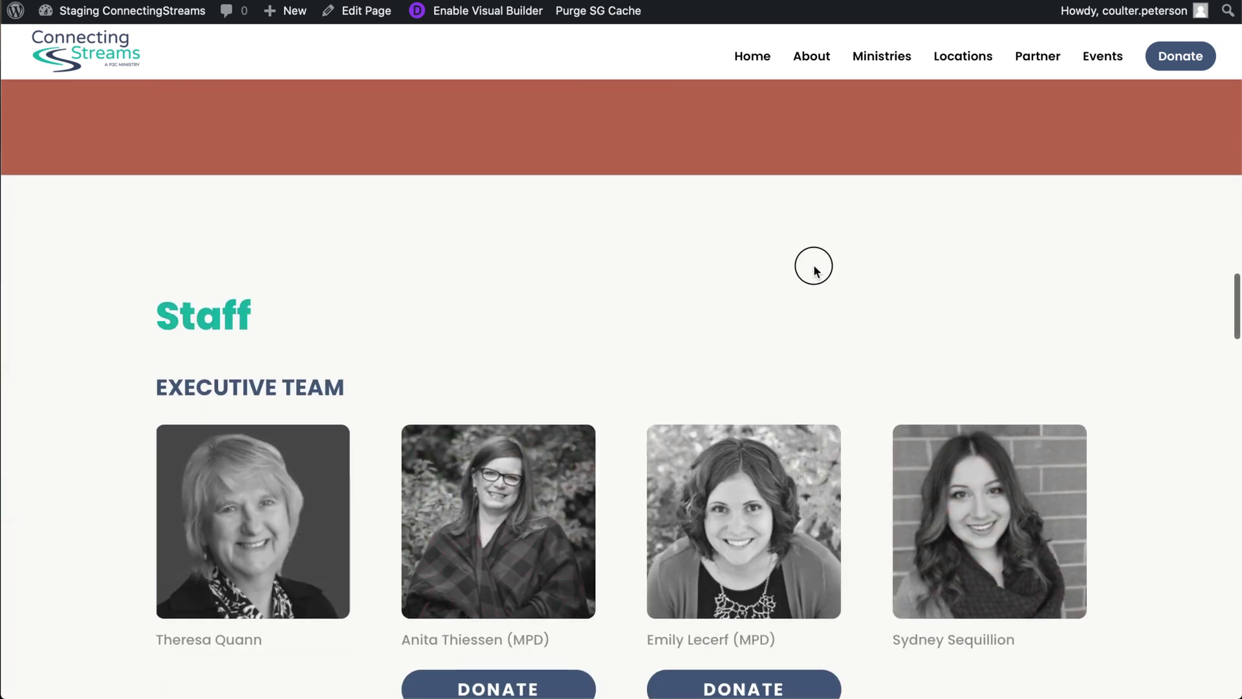
pyautogui.scroll(6, 813, 265)
pyautogui.scroll(15, 813, 264)
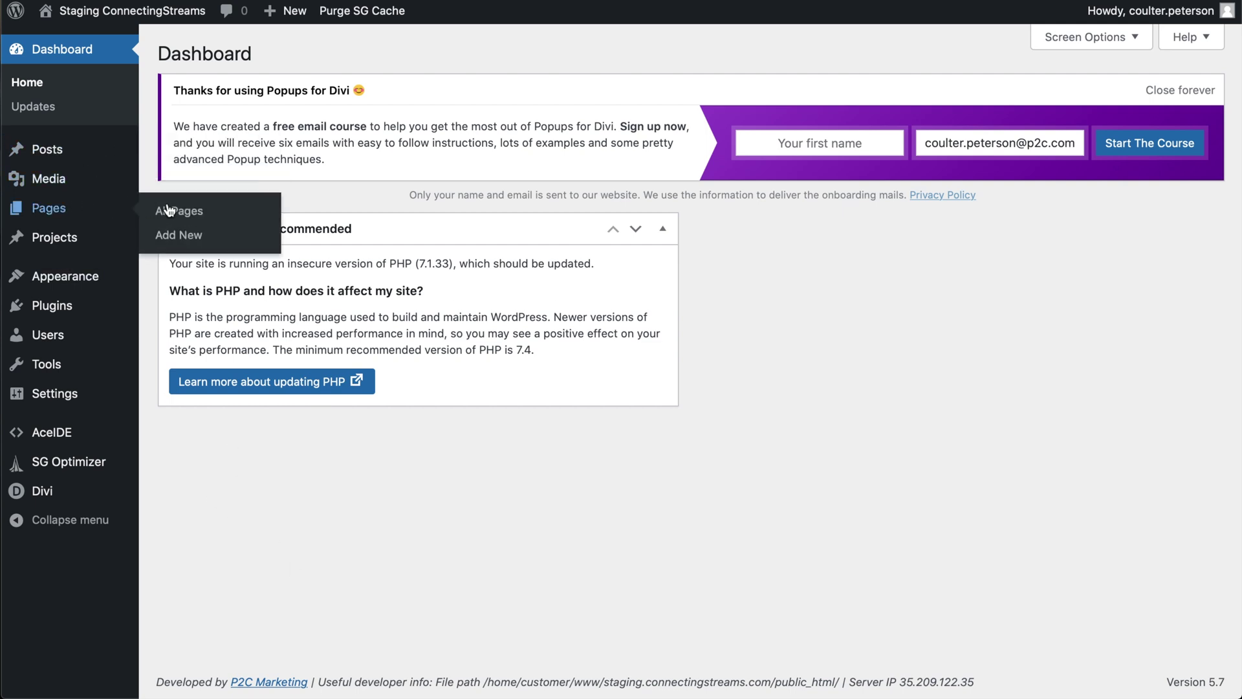
pyautogui.click(168, 211)
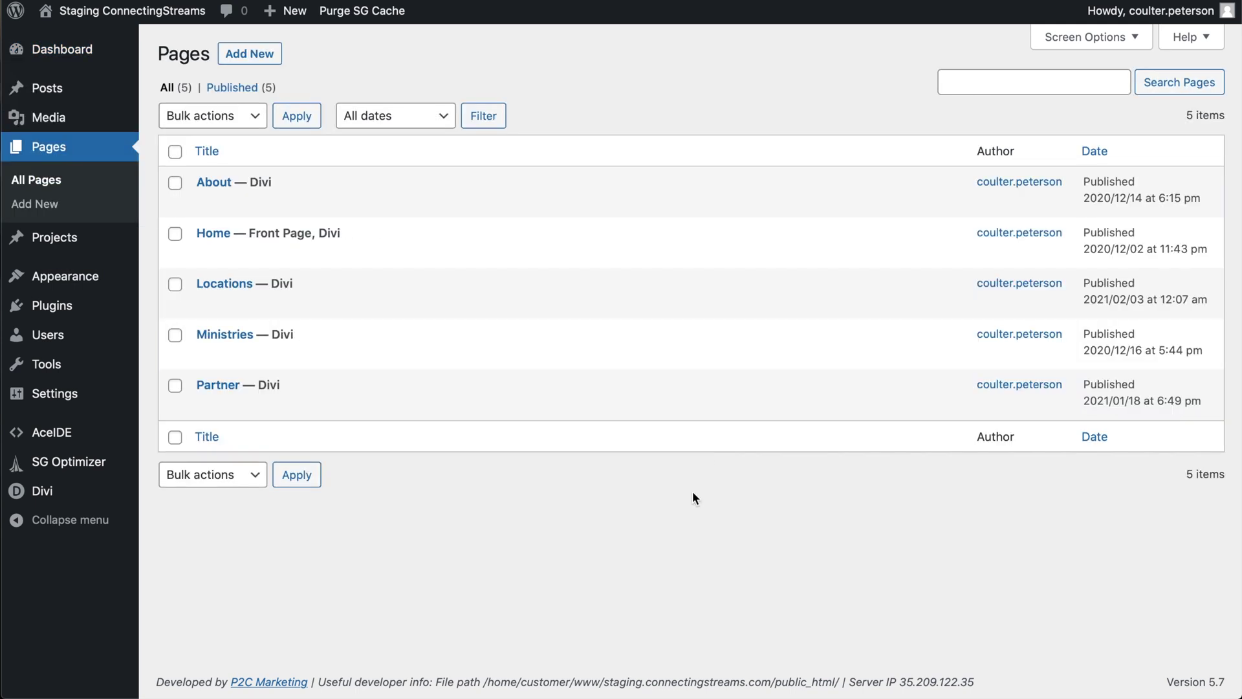
pyautogui.moveTo(595, 231)
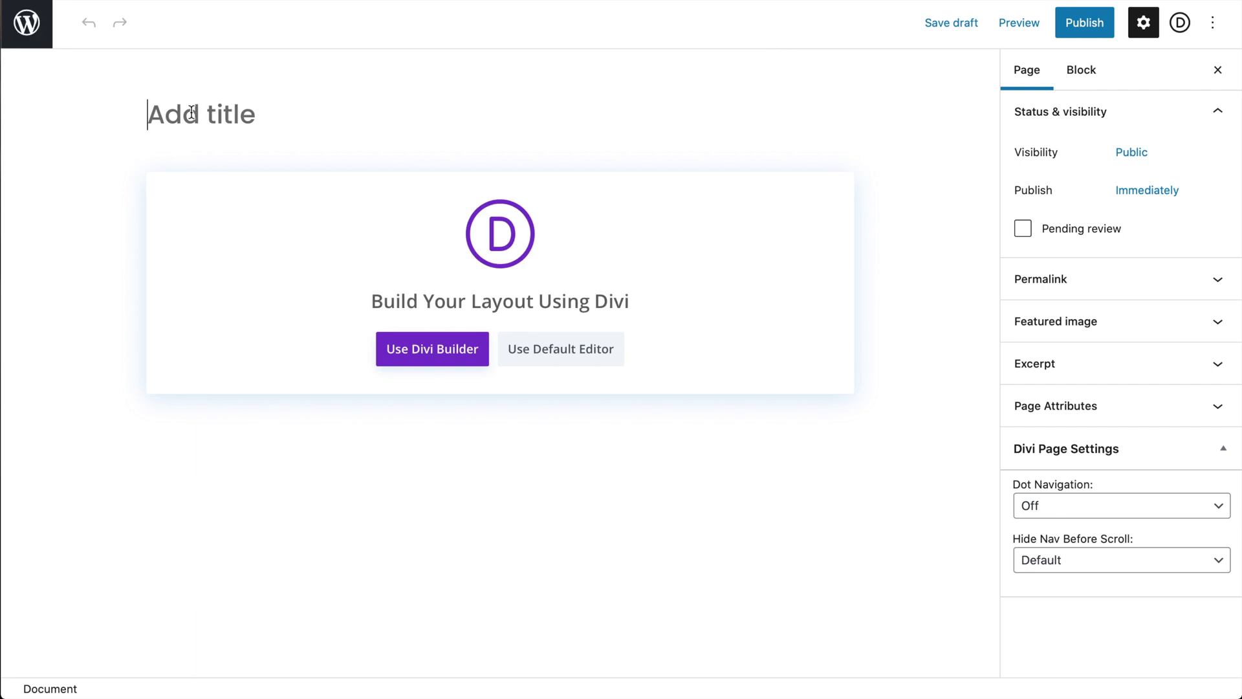
# - Title the new page 'My New Awesome Page', switch to Divi Builder and open the Visual Builder
pyautogui.write('My ')
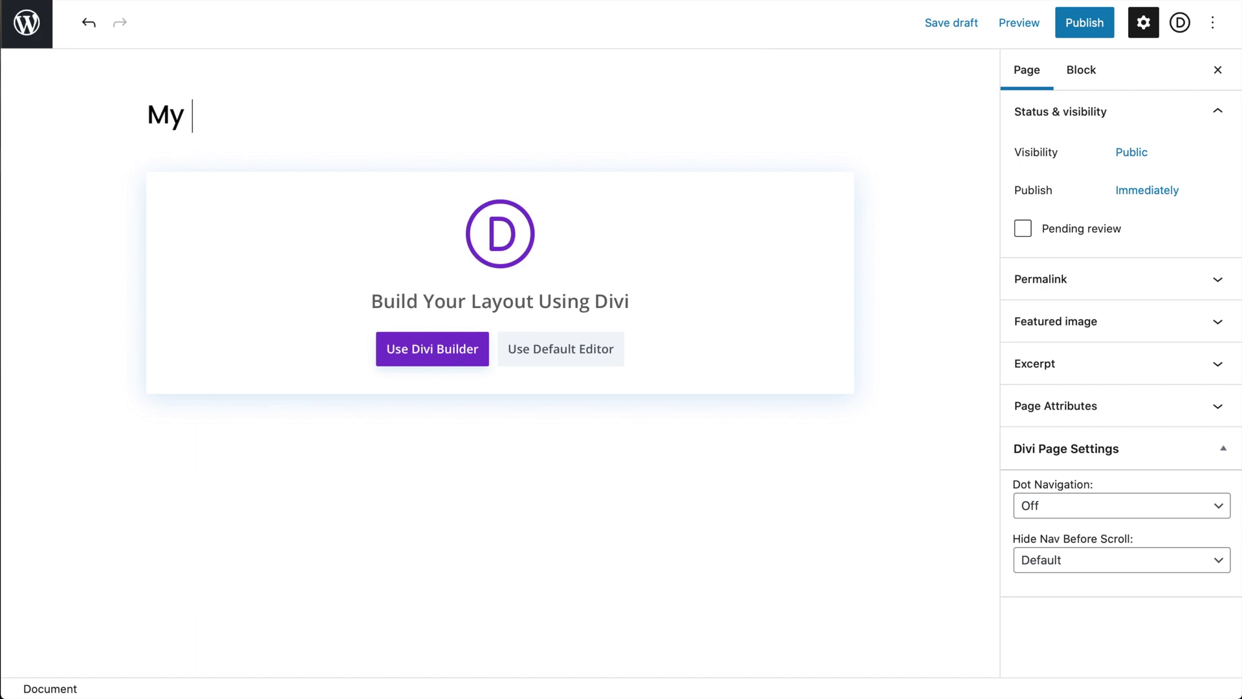
pyautogui.write('New Awesome Page')
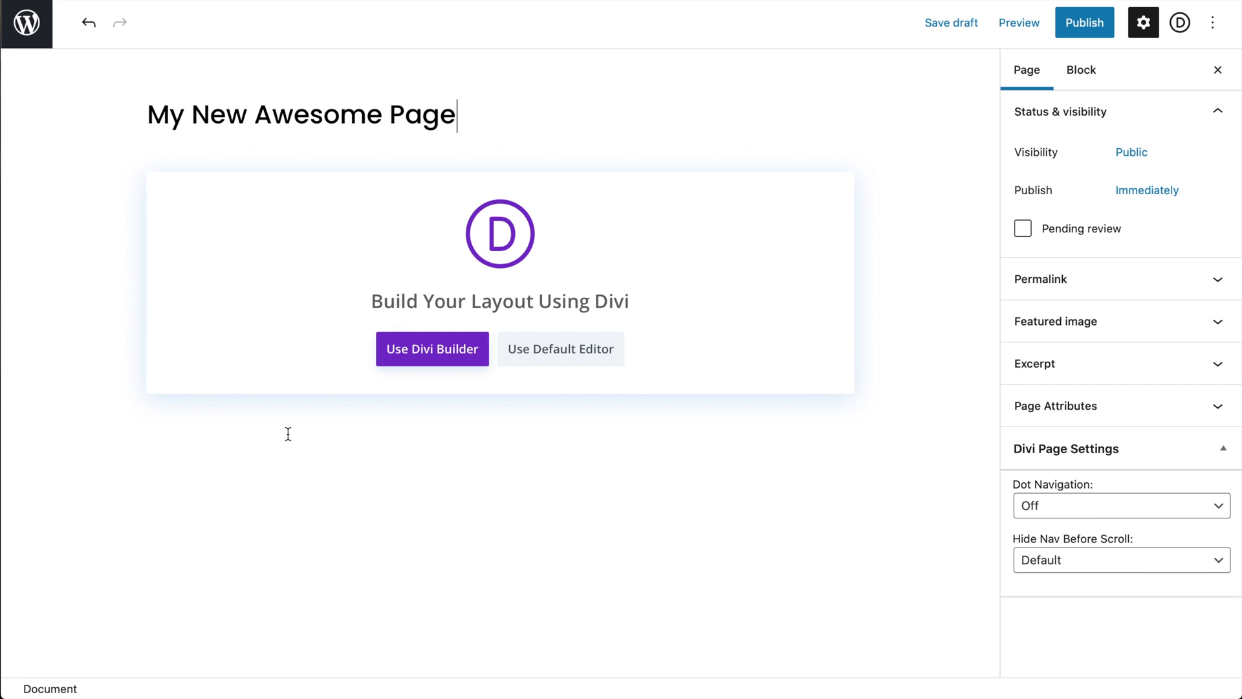
pyautogui.click(446, 360)
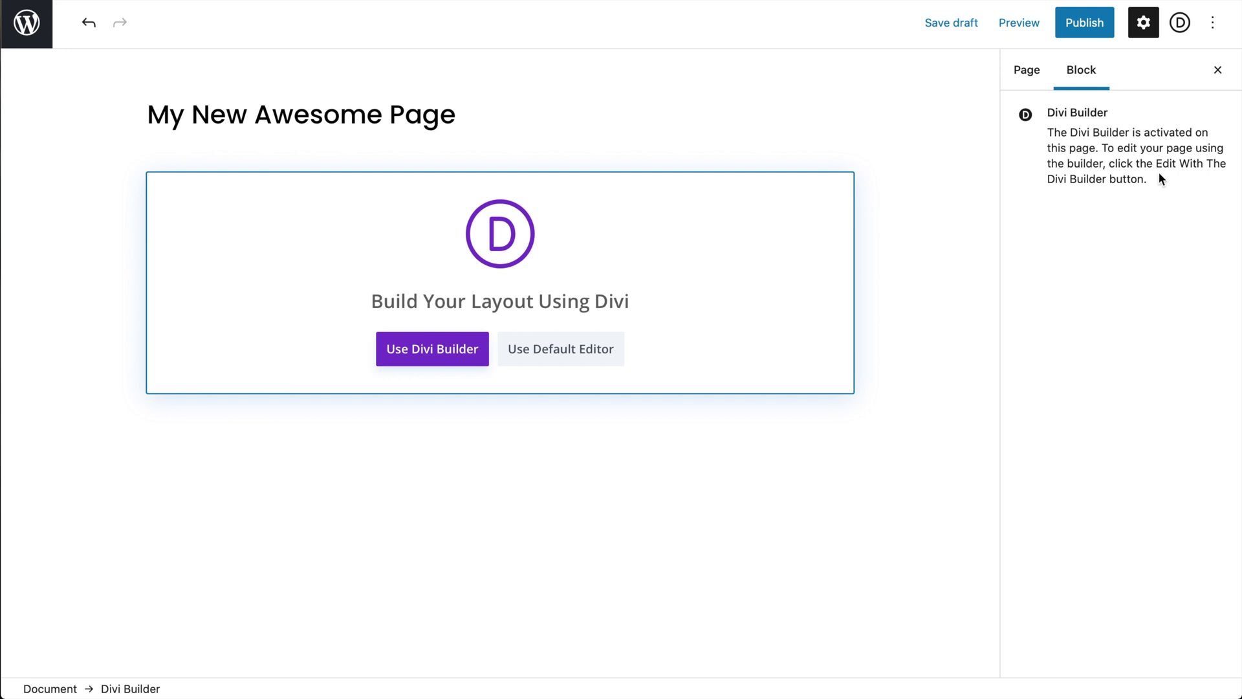
pyautogui.click(1087, 28)
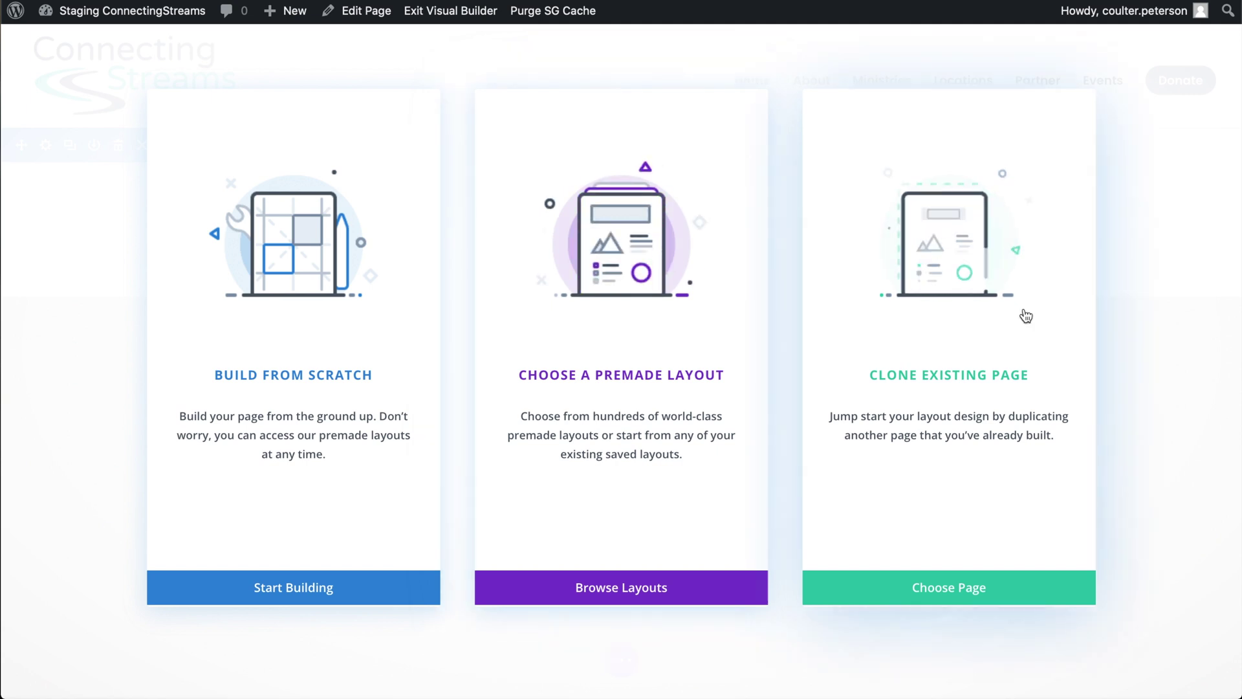
# - Use Clone Existing Page to copy the About page's layout into the new page
pyautogui.click(950, 343)
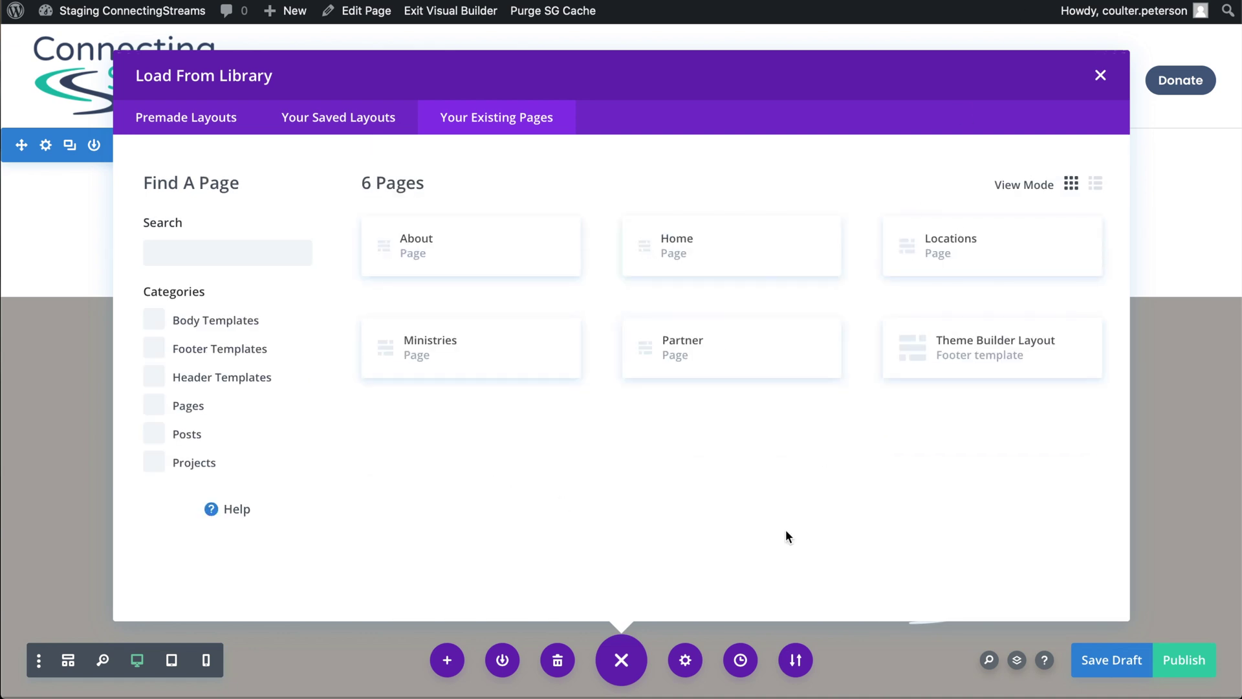
pyautogui.click(468, 242)
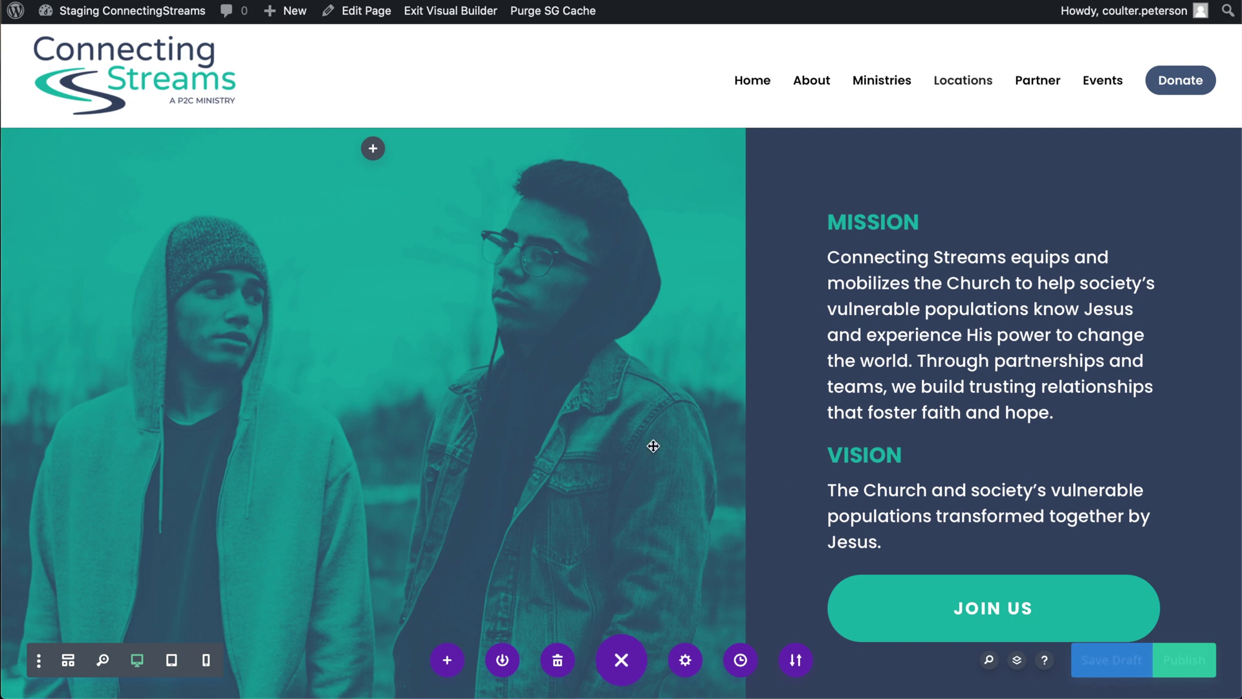
# - Review the cloned About content and publish the new page
pyautogui.scroll(-10, 655, 452)
pyautogui.scroll(-7, 655, 452)
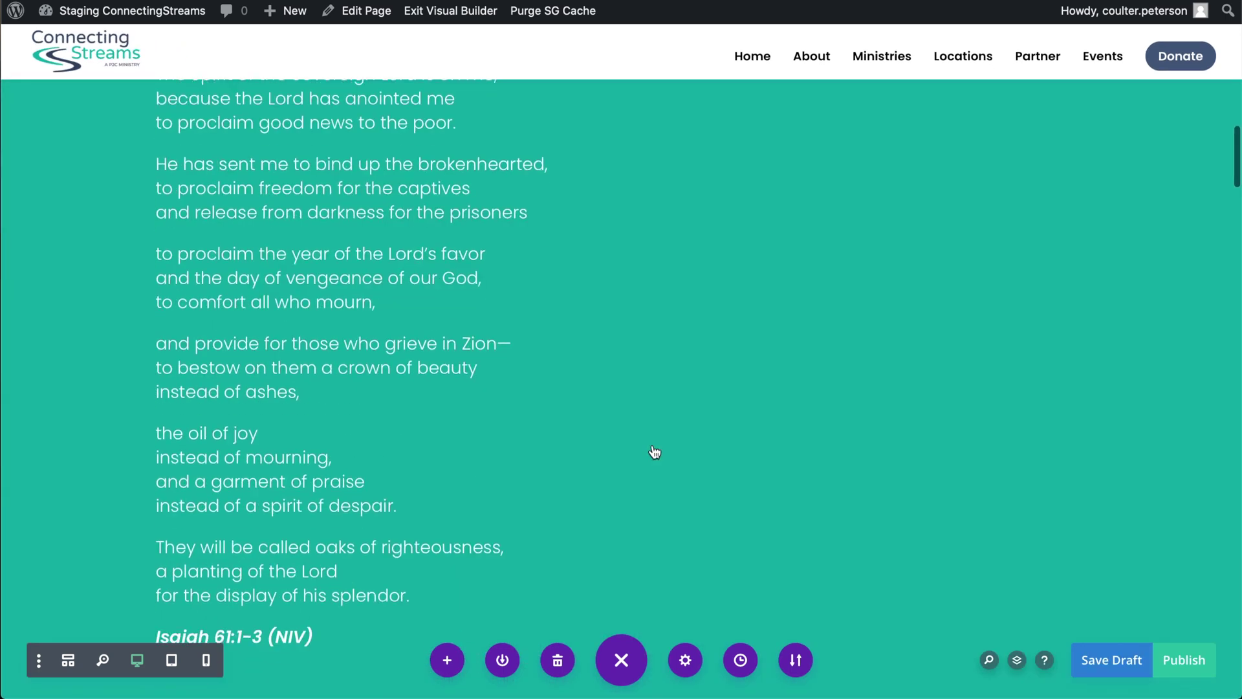
pyautogui.scroll(5, 655, 451)
pyautogui.scroll(-8, 655, 452)
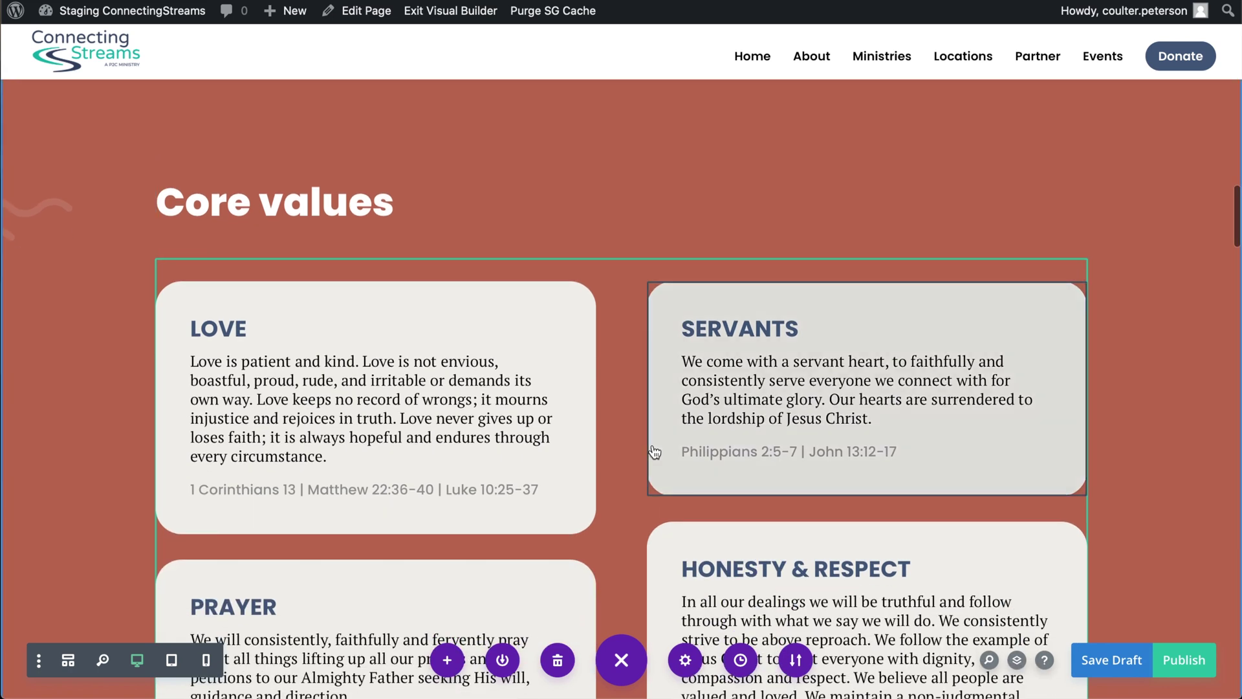
pyautogui.scroll(10, 654, 451)
pyautogui.scroll(3, 443, 311)
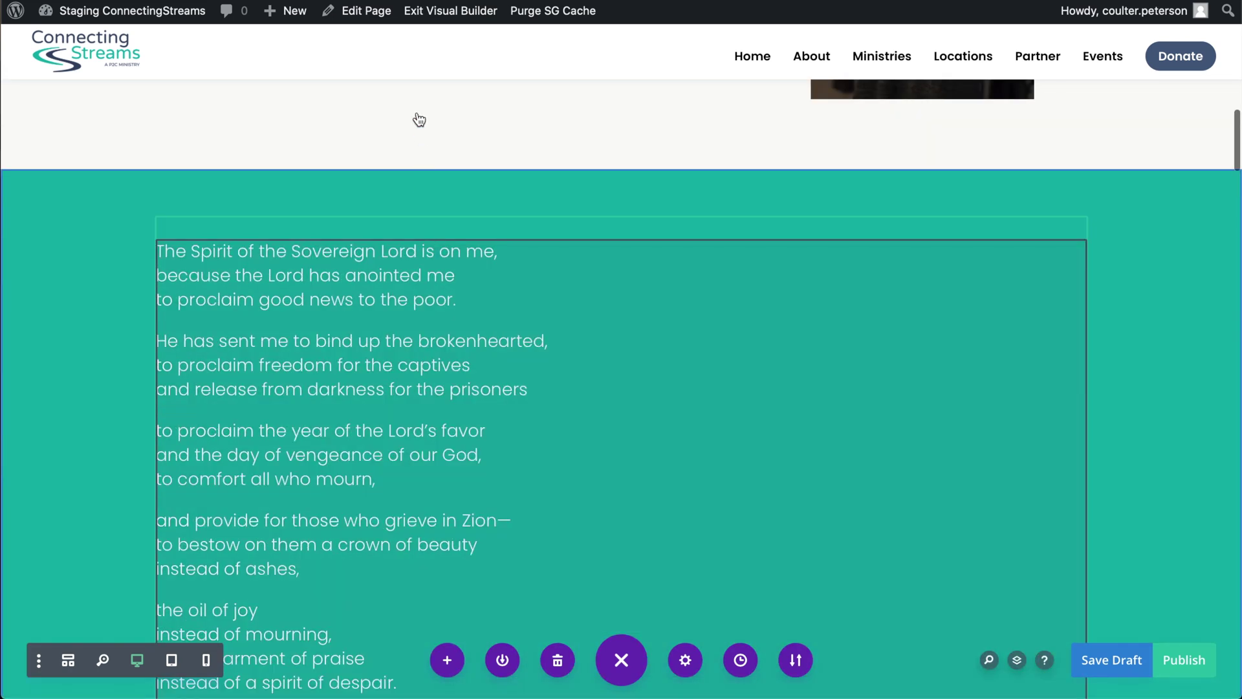
pyautogui.scroll(-10, 507, 453)
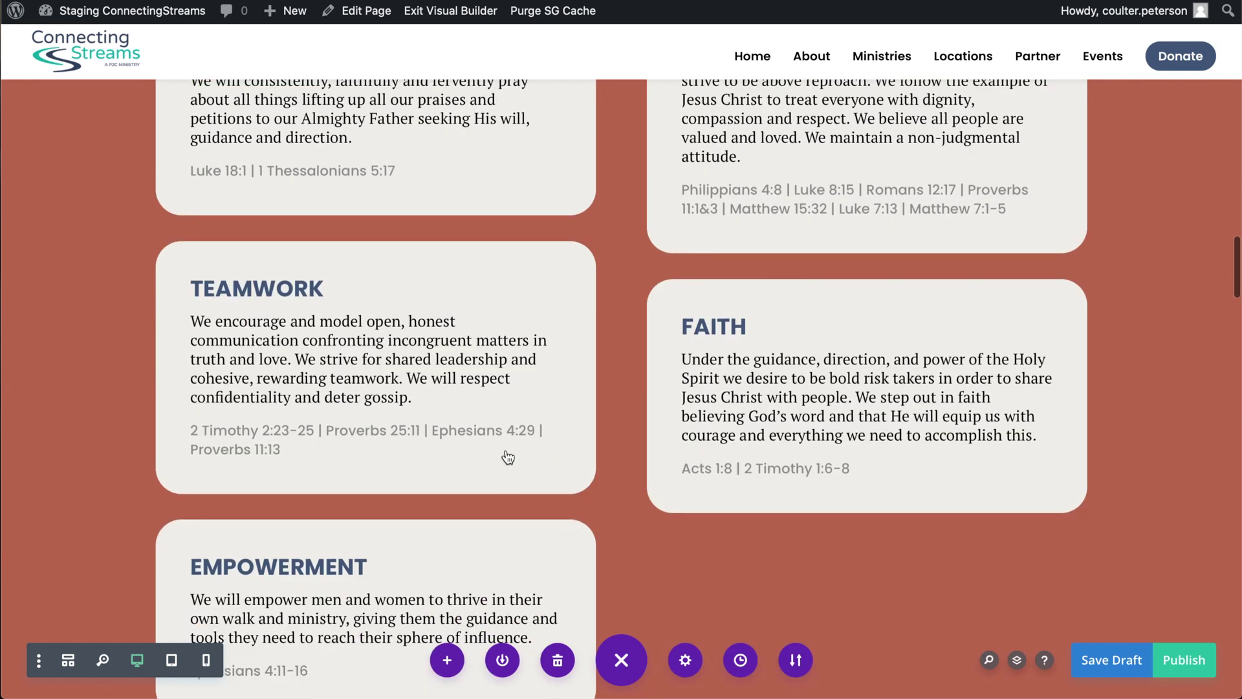
pyautogui.scroll(-10, 507, 457)
pyautogui.scroll(10, 508, 457)
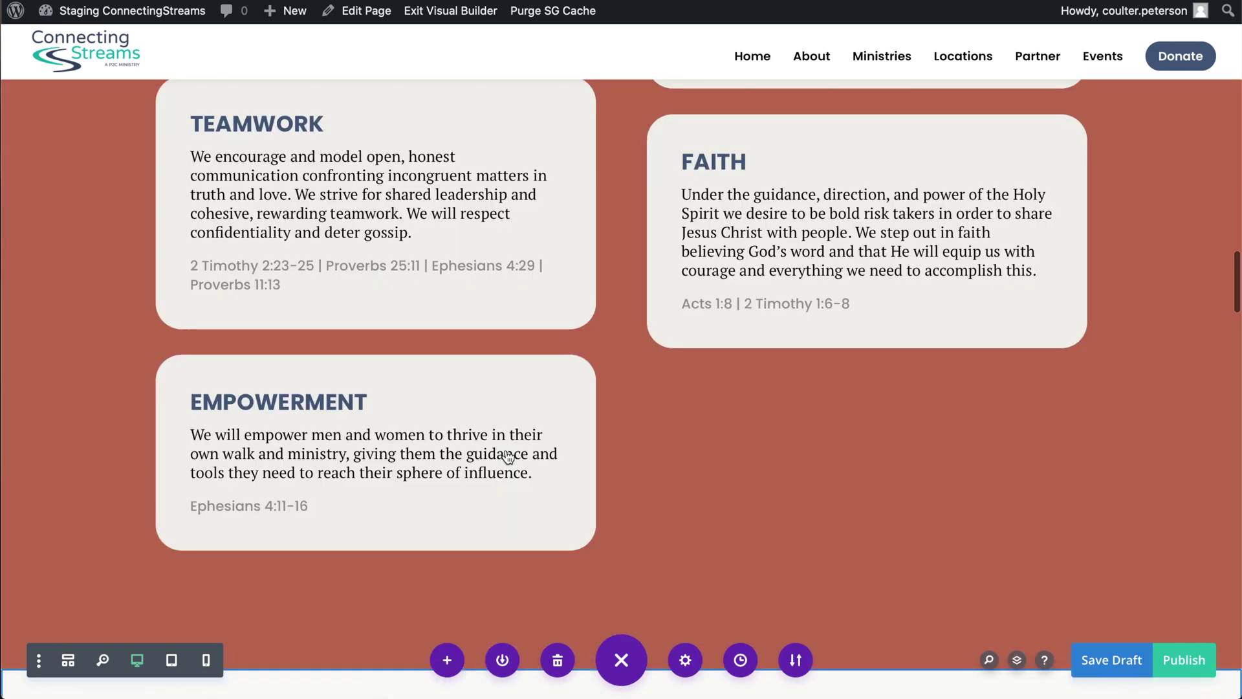
pyautogui.click(1186, 666)
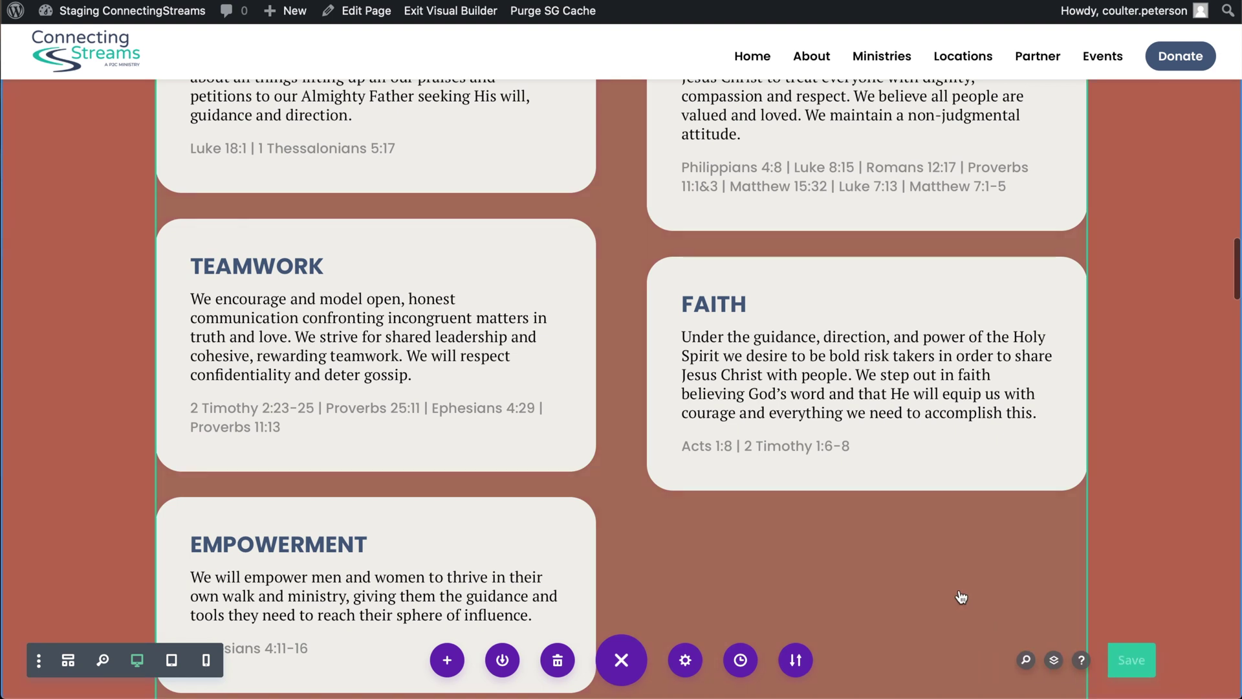
# - Exit the Visual Builder to view the live page at its Core values cards
pyautogui.scroll(10, 809, 421)
pyautogui.scroll(10, 809, 420)
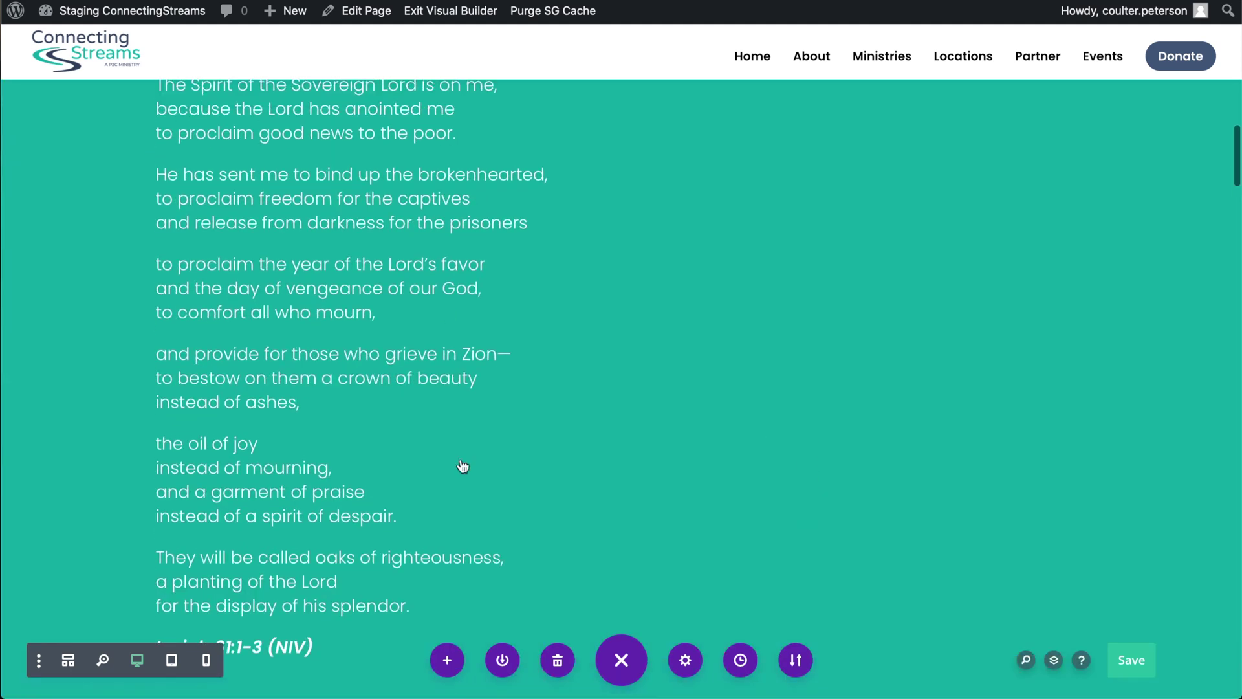
pyautogui.scroll(1, 487, 305)
pyautogui.scroll(-2, 491, 560)
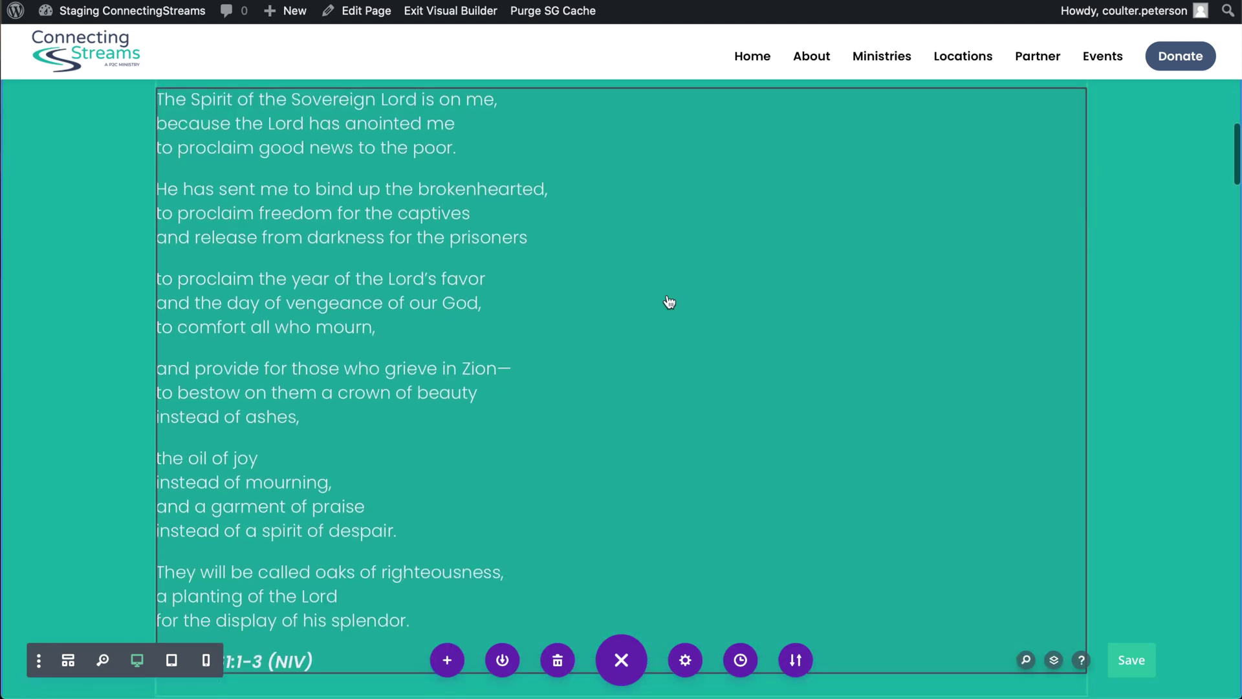
pyautogui.click(451, 10)
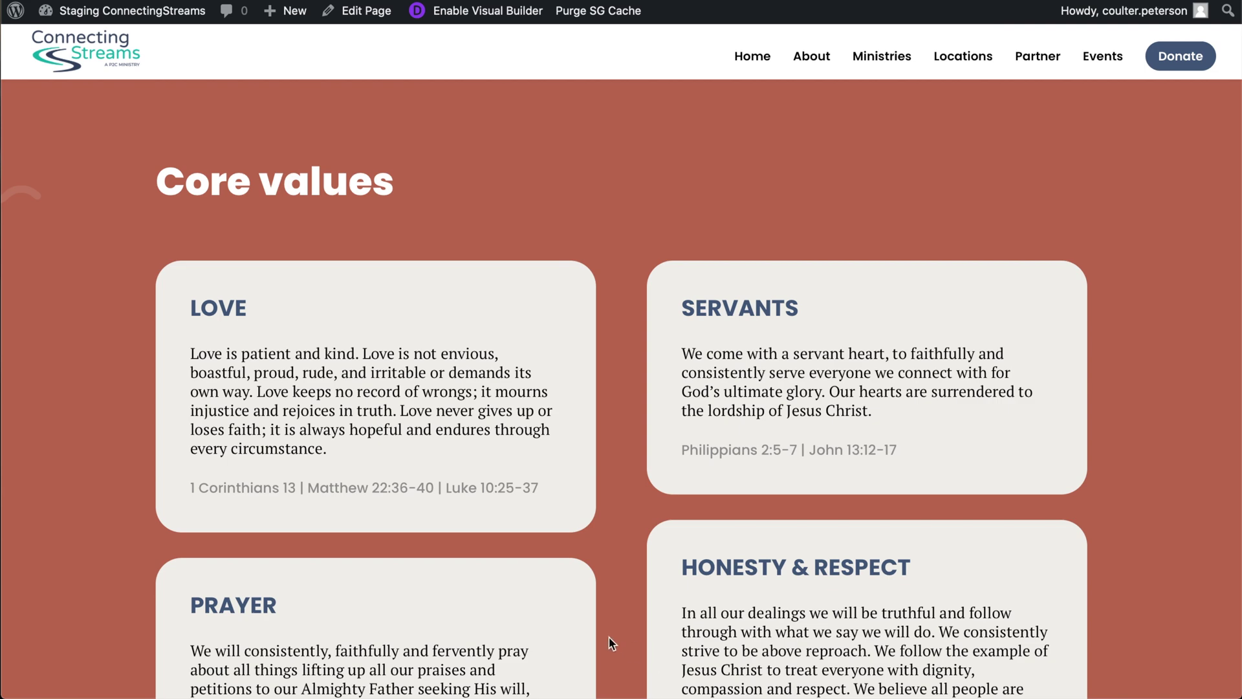
# - Reopen the published page in the Divi Visual Builder from the admin bar
pyautogui.scroll(10, 664, 221)
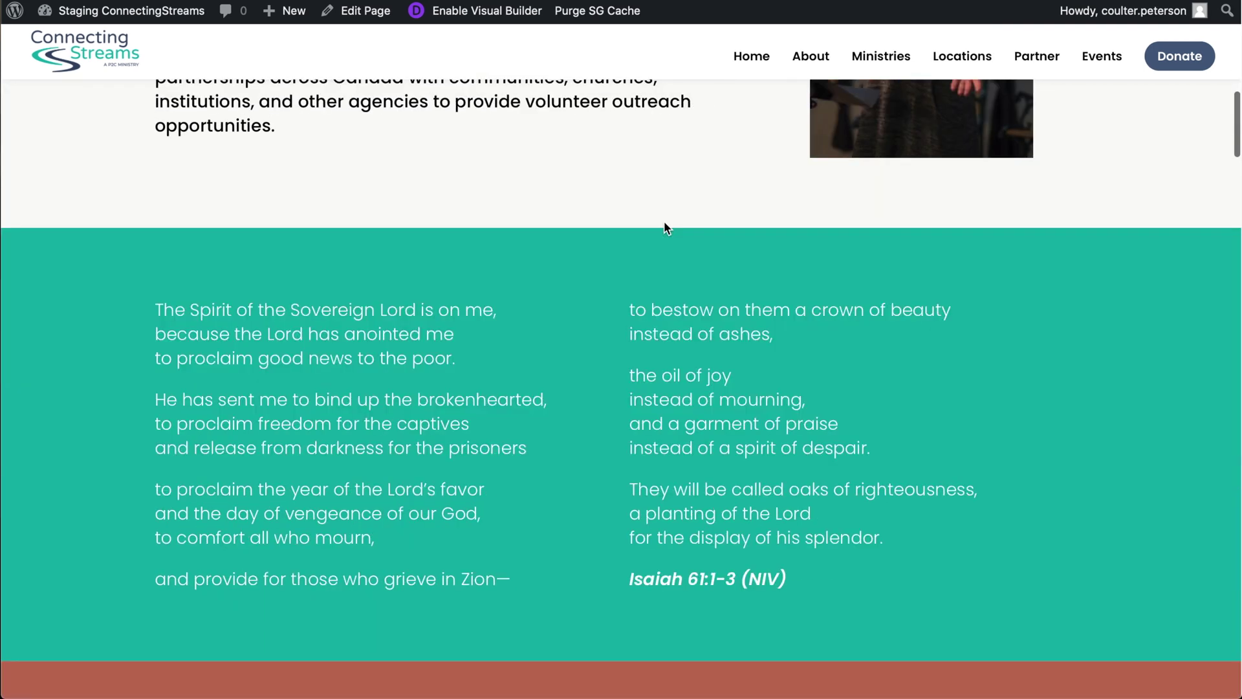
pyautogui.click(499, 11)
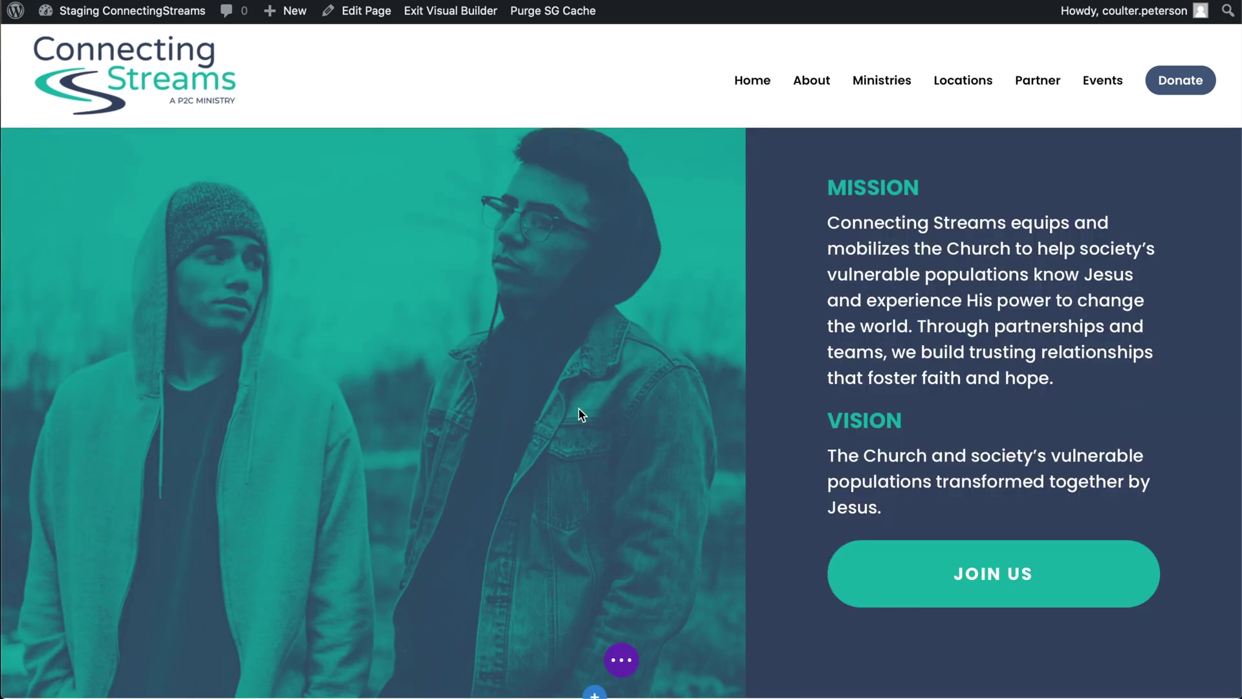
# - Select and copy all 18 lines of custom CSS from Page Settings > Advanced > Custom CSS
pyautogui.scroll(1, 619, 664)
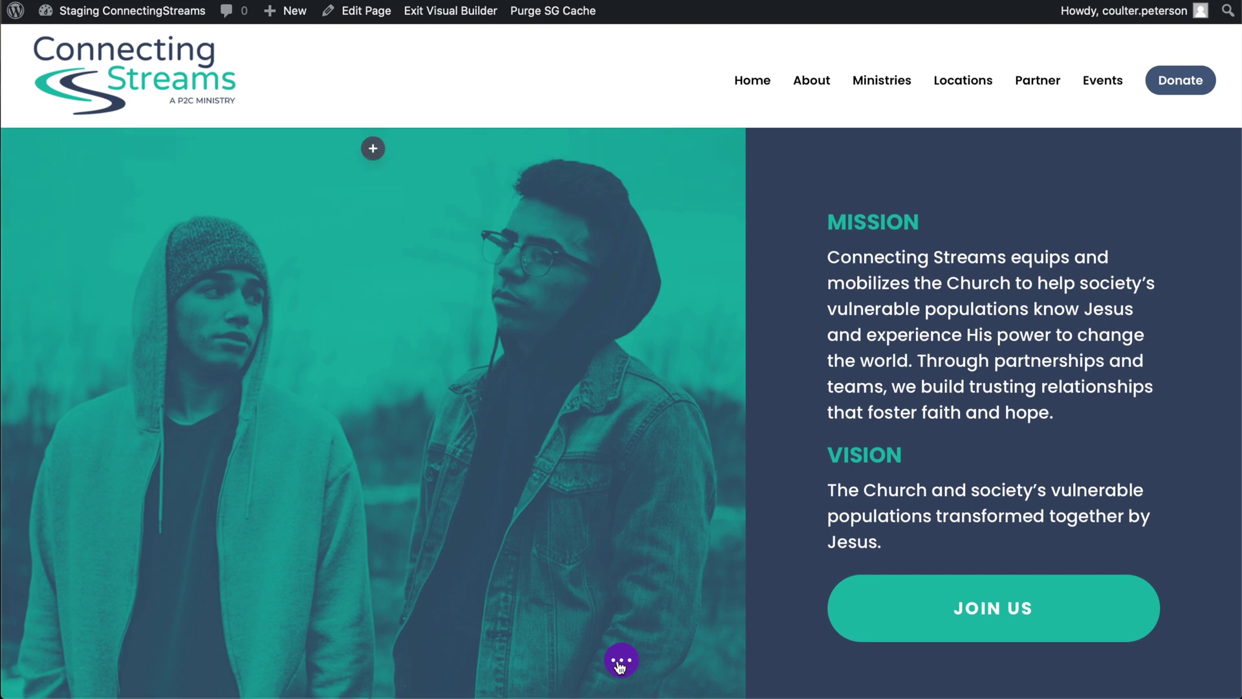
pyautogui.click(620, 661)
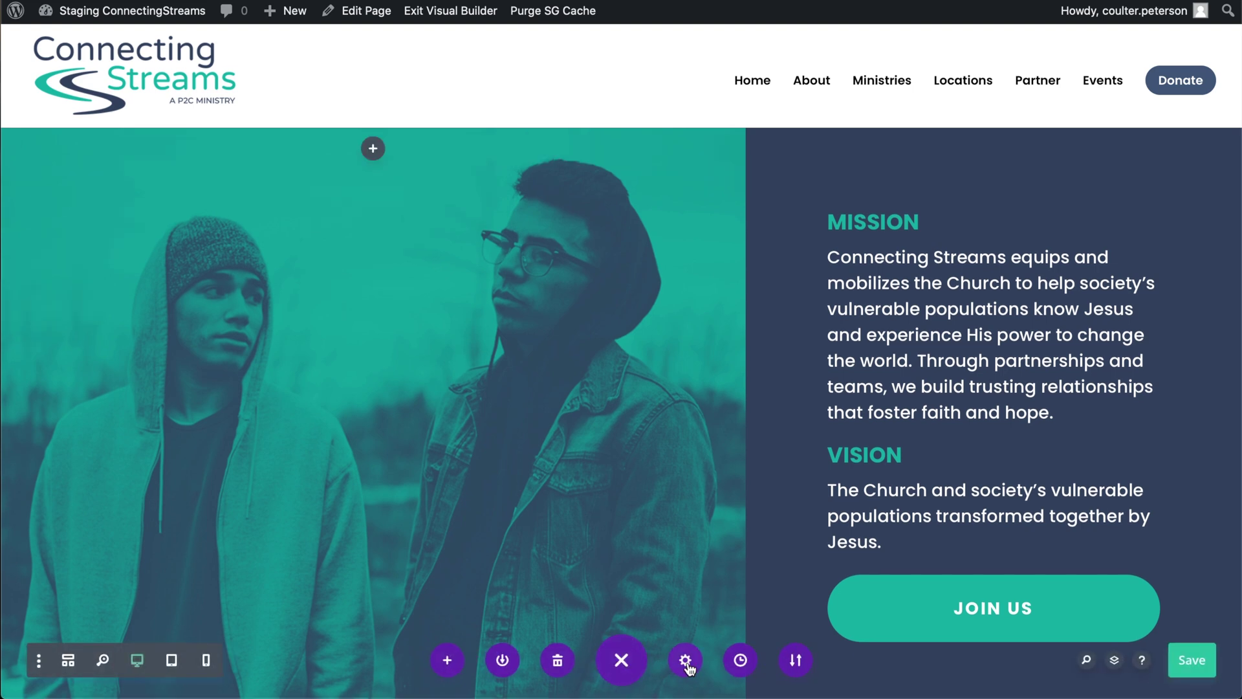
pyautogui.click(686, 662)
pyautogui.click(919, 126)
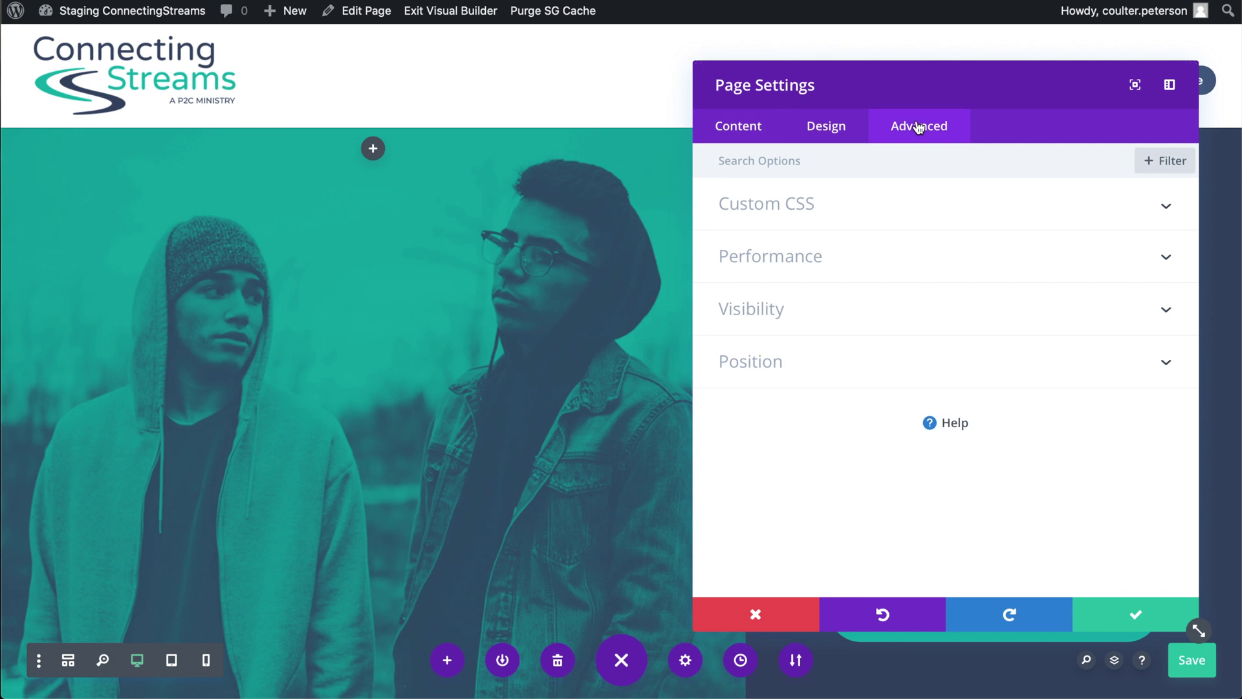
pyautogui.click(770, 207)
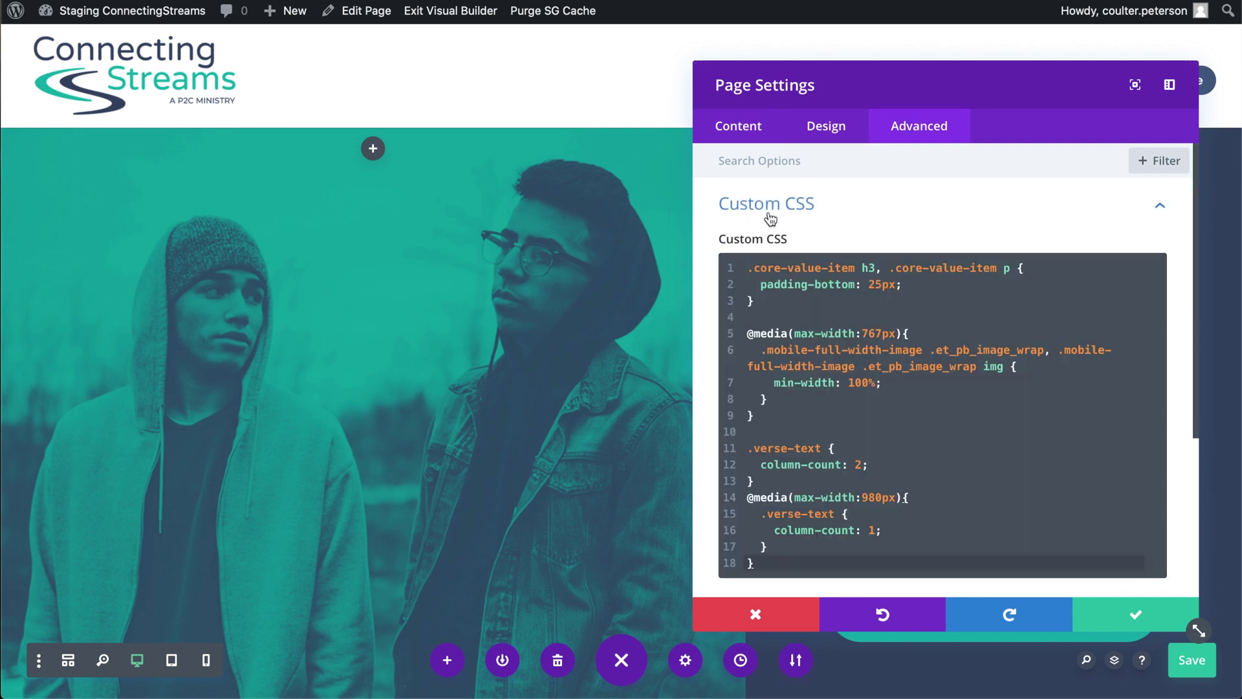
pyautogui.click(910, 453)
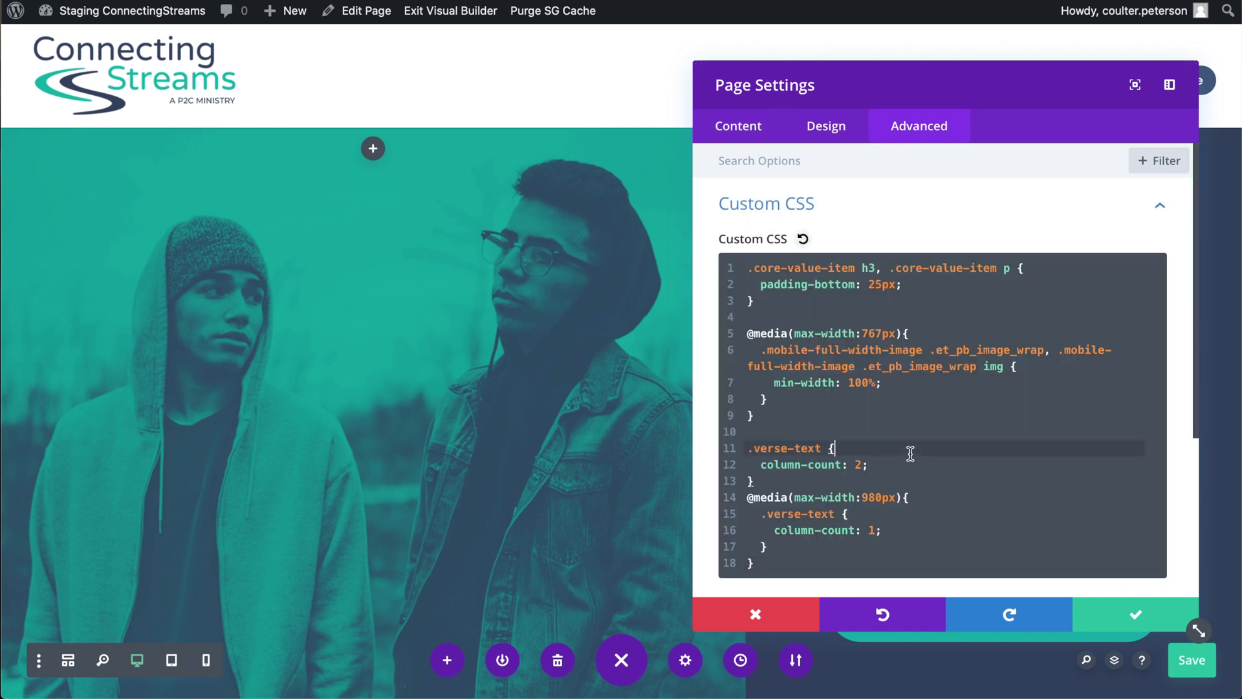
pyautogui.hotkey('ctrl', 'a')
pyautogui.press('super+c')
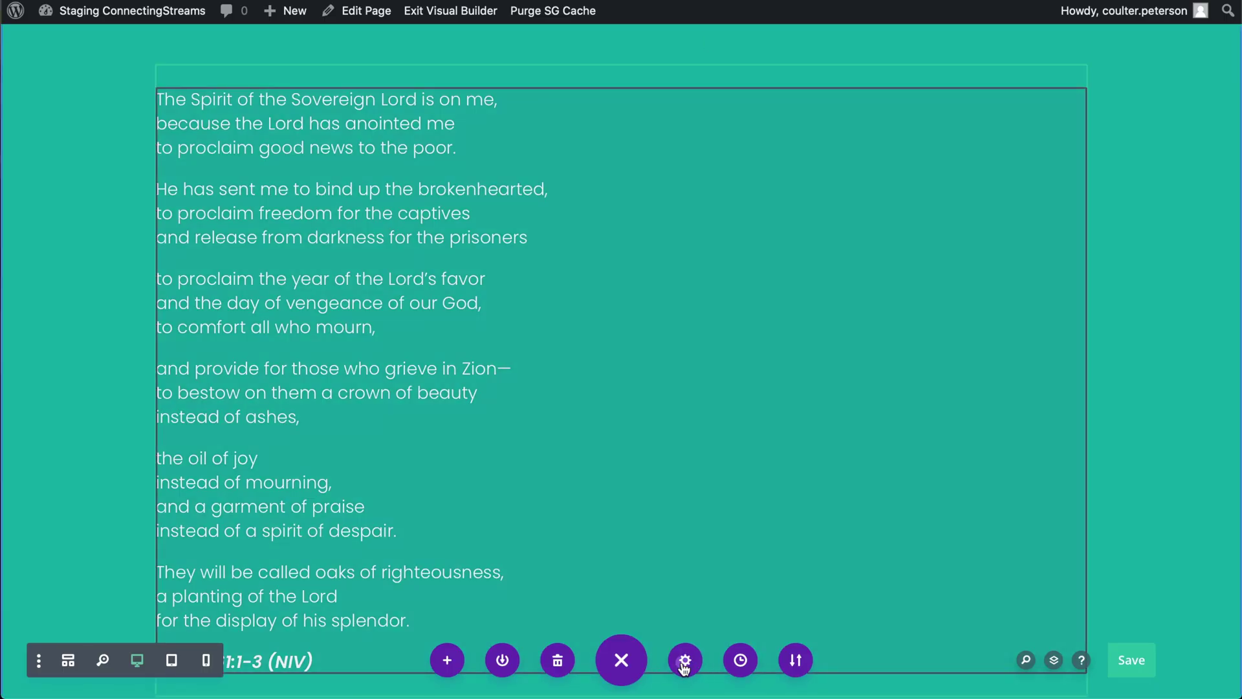
# - Paste the copied CSS into the new page's Advanced > Custom CSS box and confirm
pyautogui.click(685, 663)
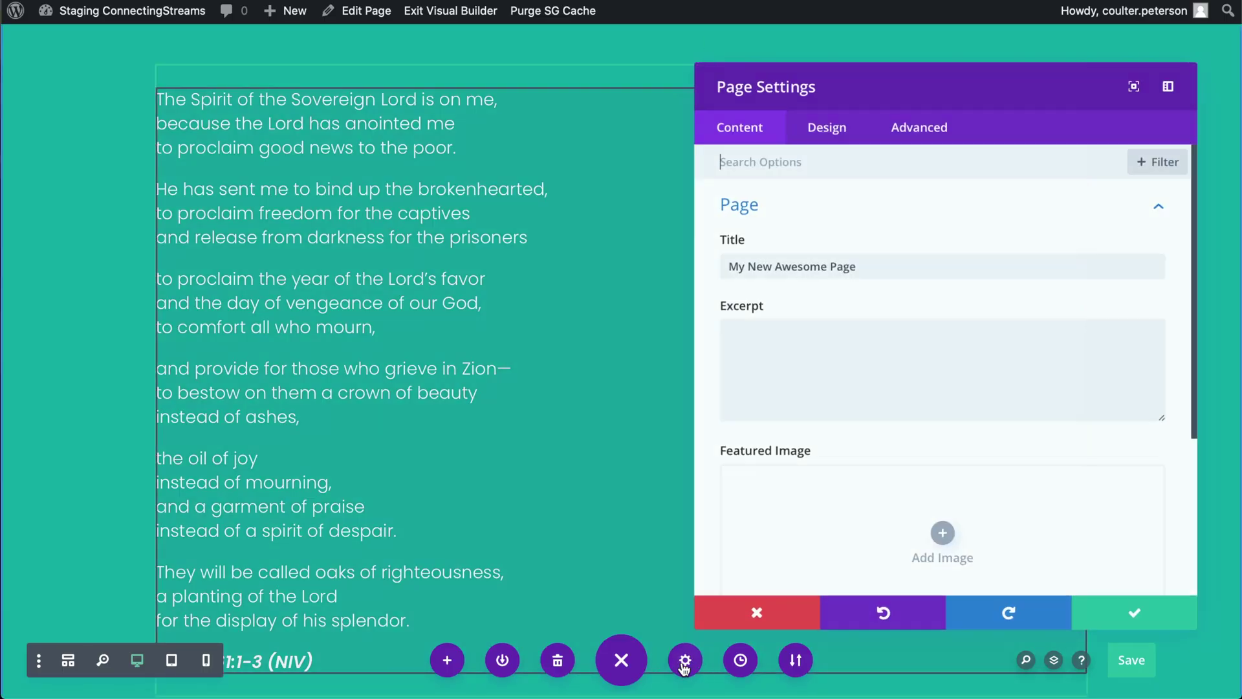
pyautogui.click(932, 131)
pyautogui.click(799, 213)
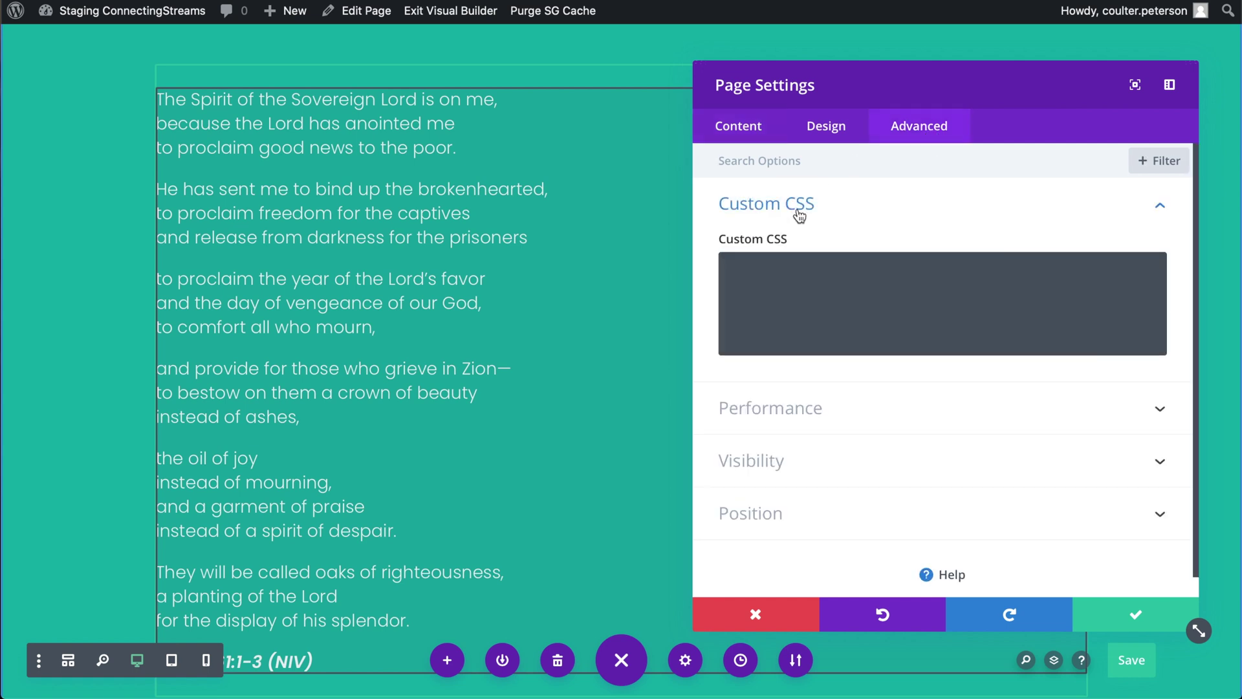
pyautogui.click(844, 298)
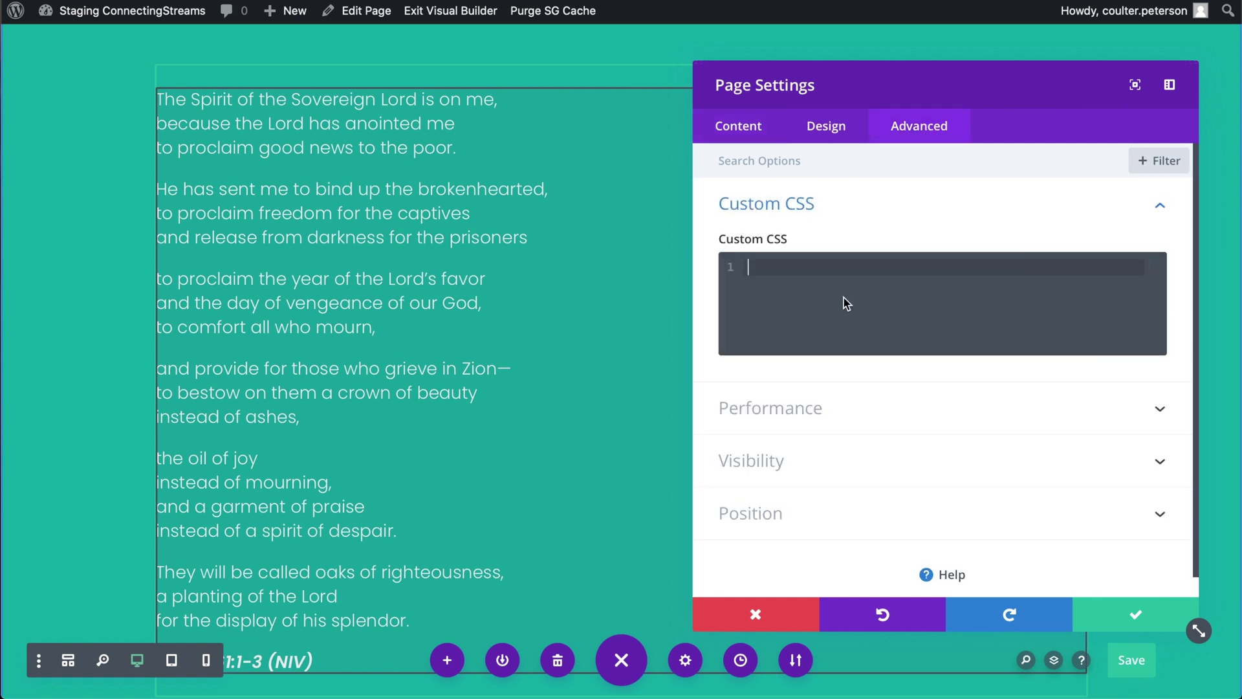
pyautogui.press('super+v')
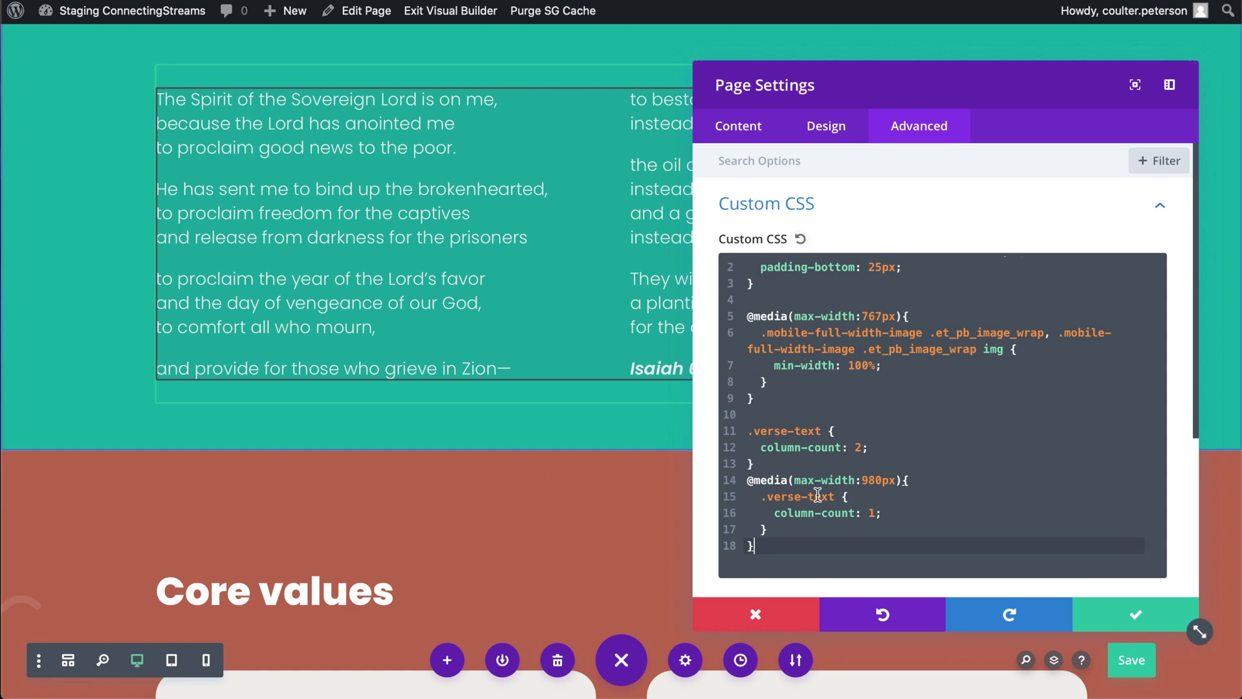
pyautogui.click(1135, 622)
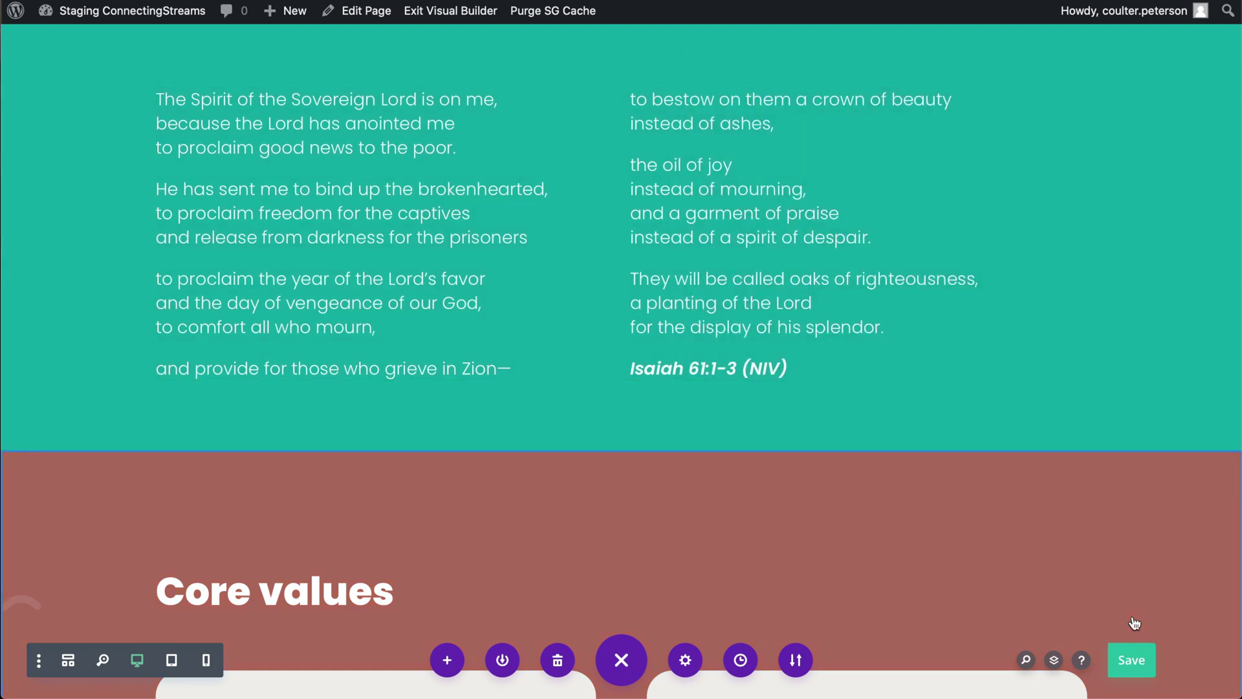
# - Save the page and check the verse text now flows in two columns
pyautogui.scroll(2, 631, 472)
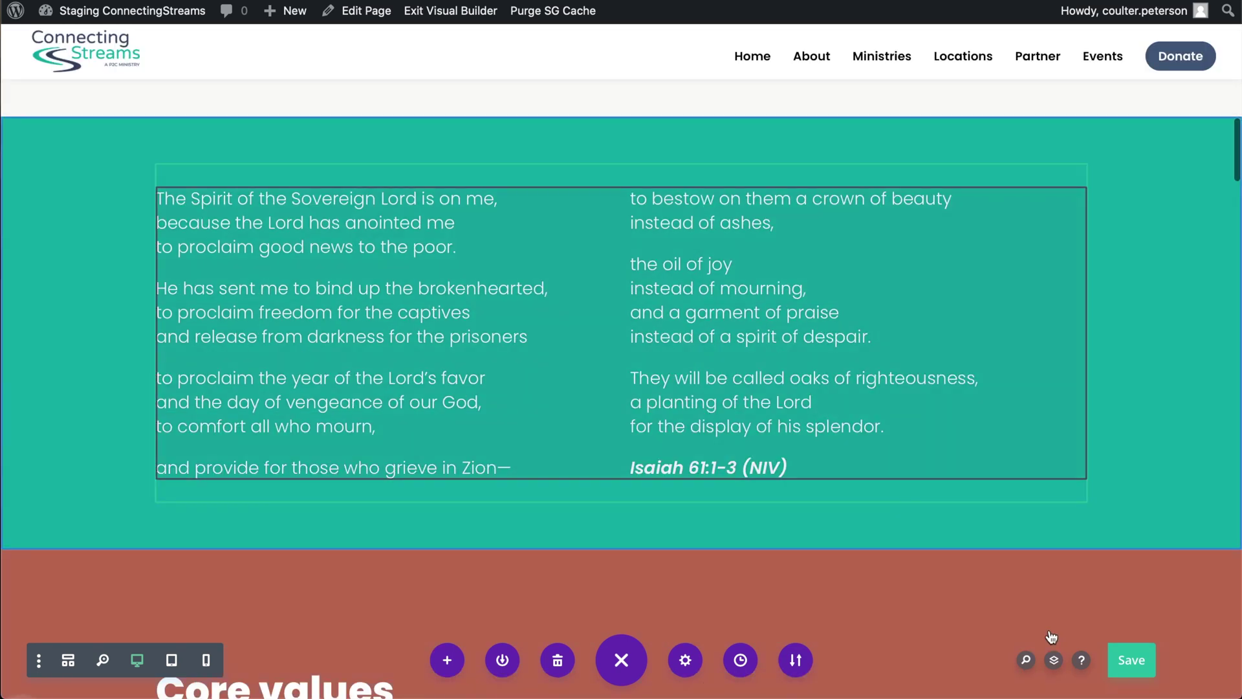
pyautogui.click(1131, 660)
pyautogui.scroll(-5, 806, 551)
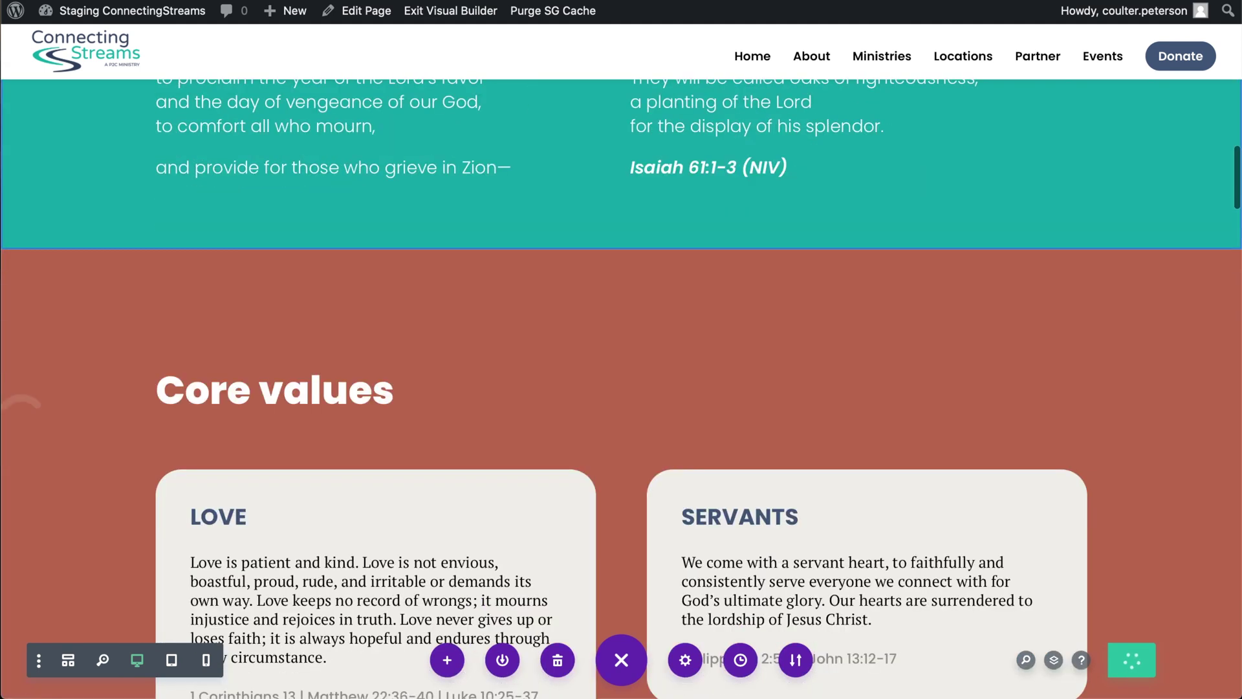
pyautogui.scroll(-5, 854, 411)
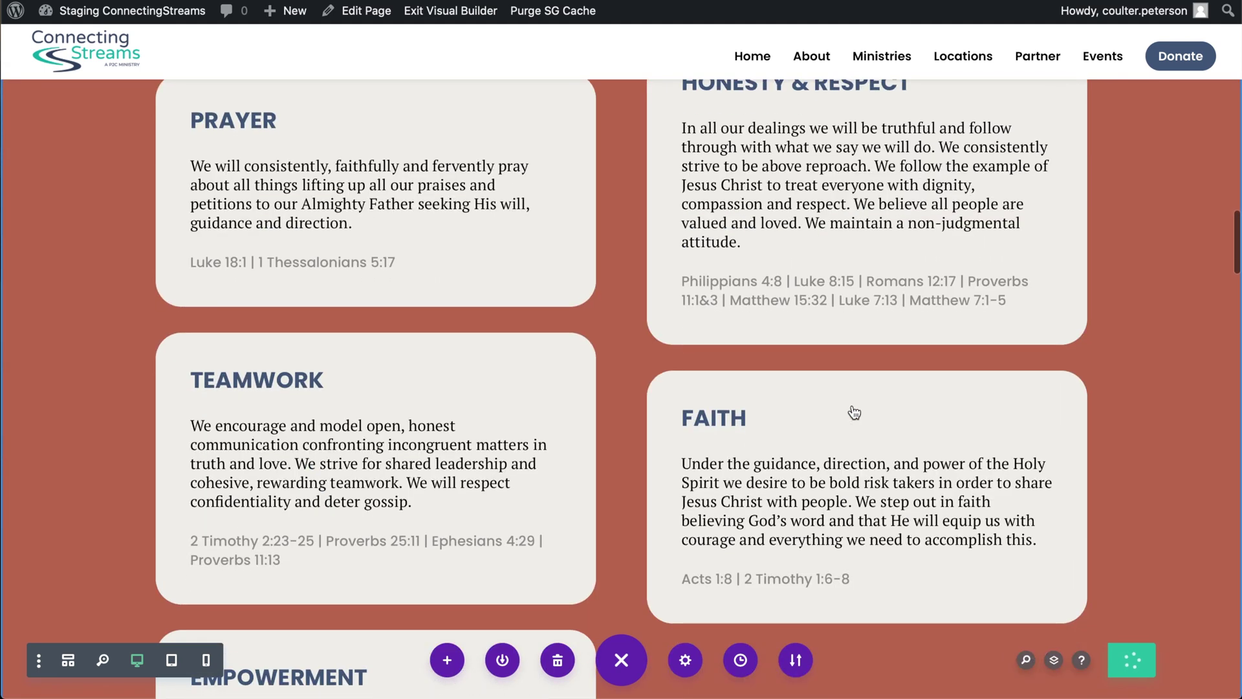
pyautogui.scroll(-12, 854, 412)
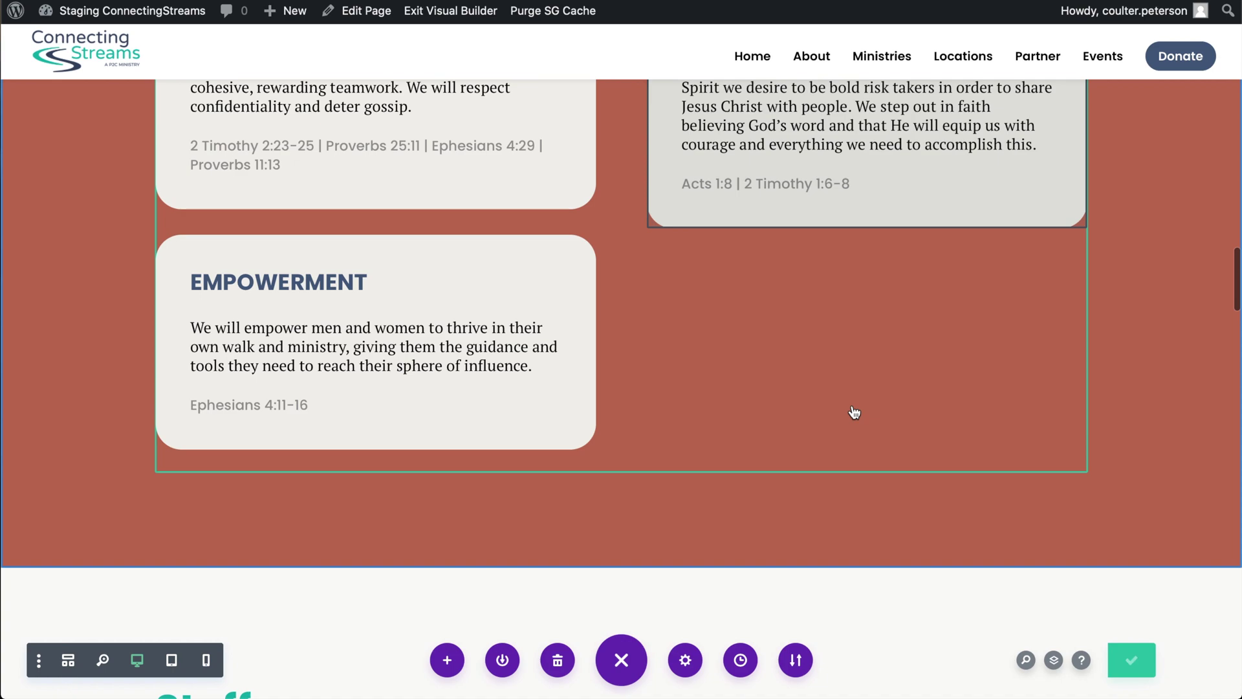
pyautogui.scroll(-7, 854, 412)
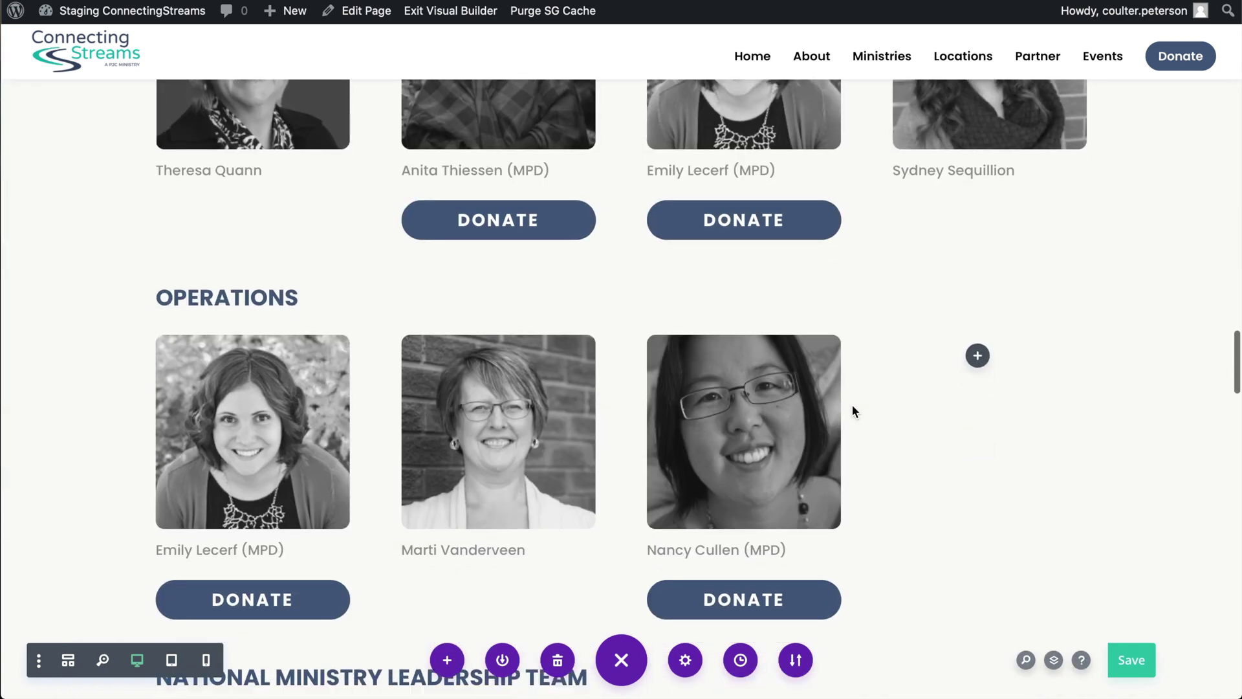
pyautogui.scroll(20, 854, 411)
pyautogui.scroll(13, 854, 411)
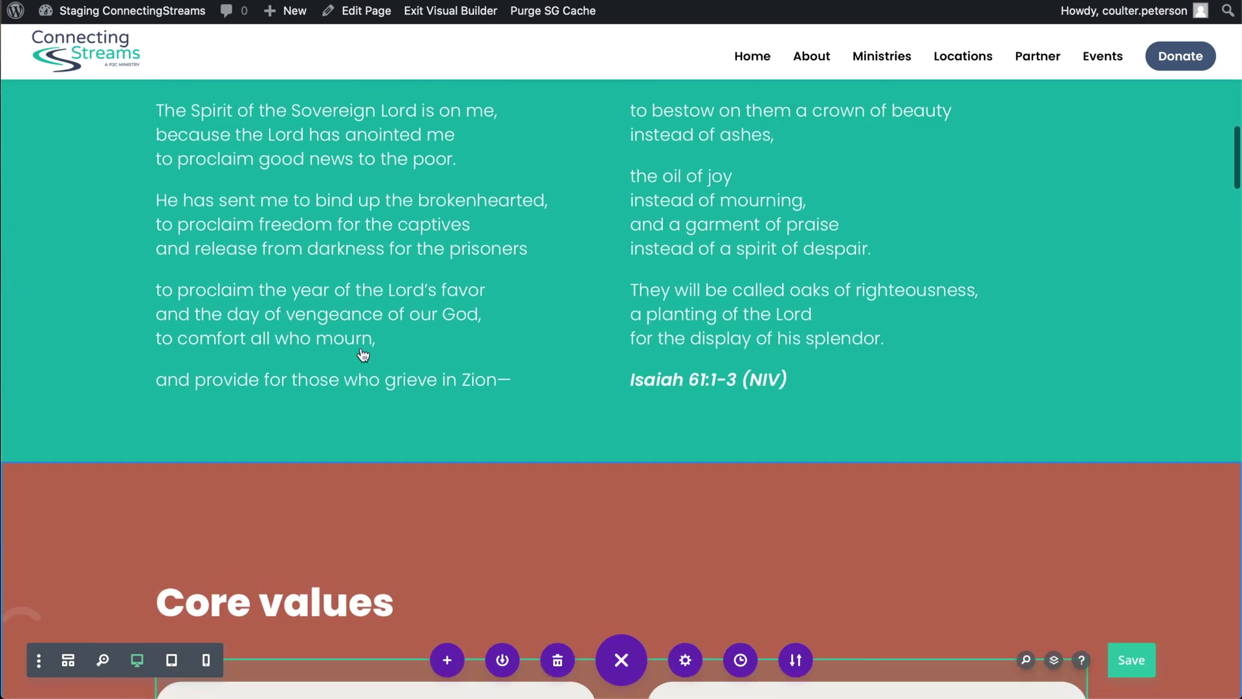
pyautogui.scroll(12, 703, 326)
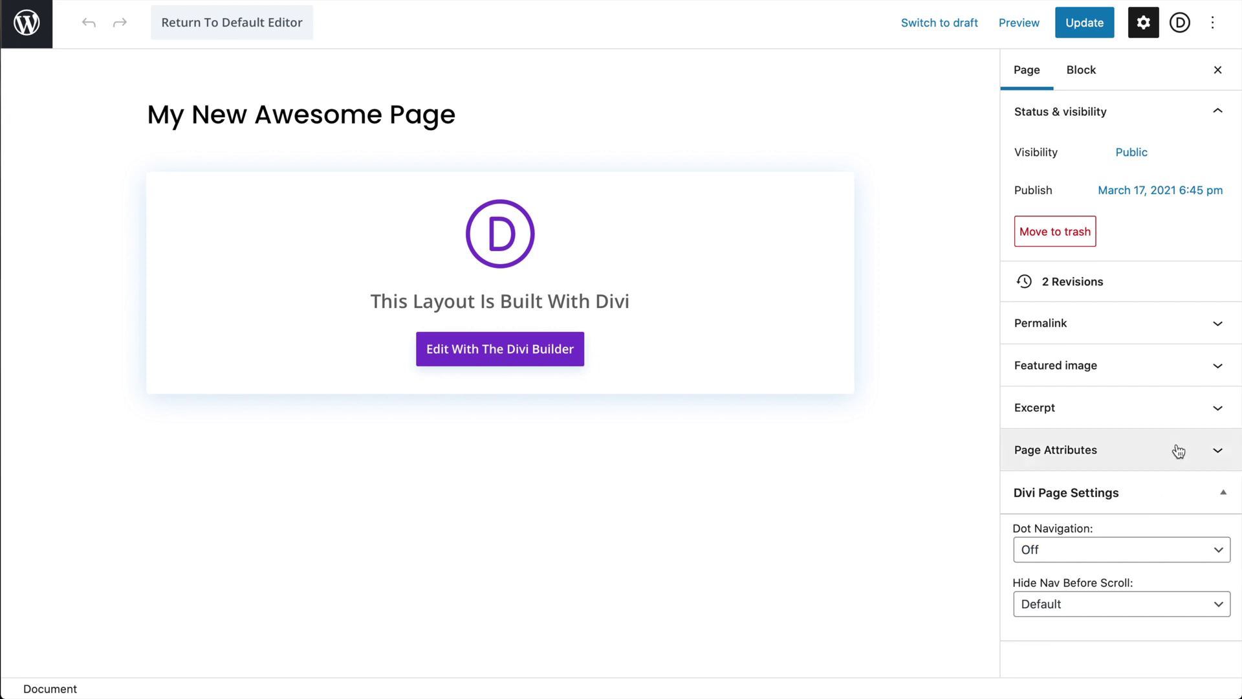
# - Expand Page Attributes and inspect the Template list, keeping Default template selected
pyautogui.click(1203, 454)
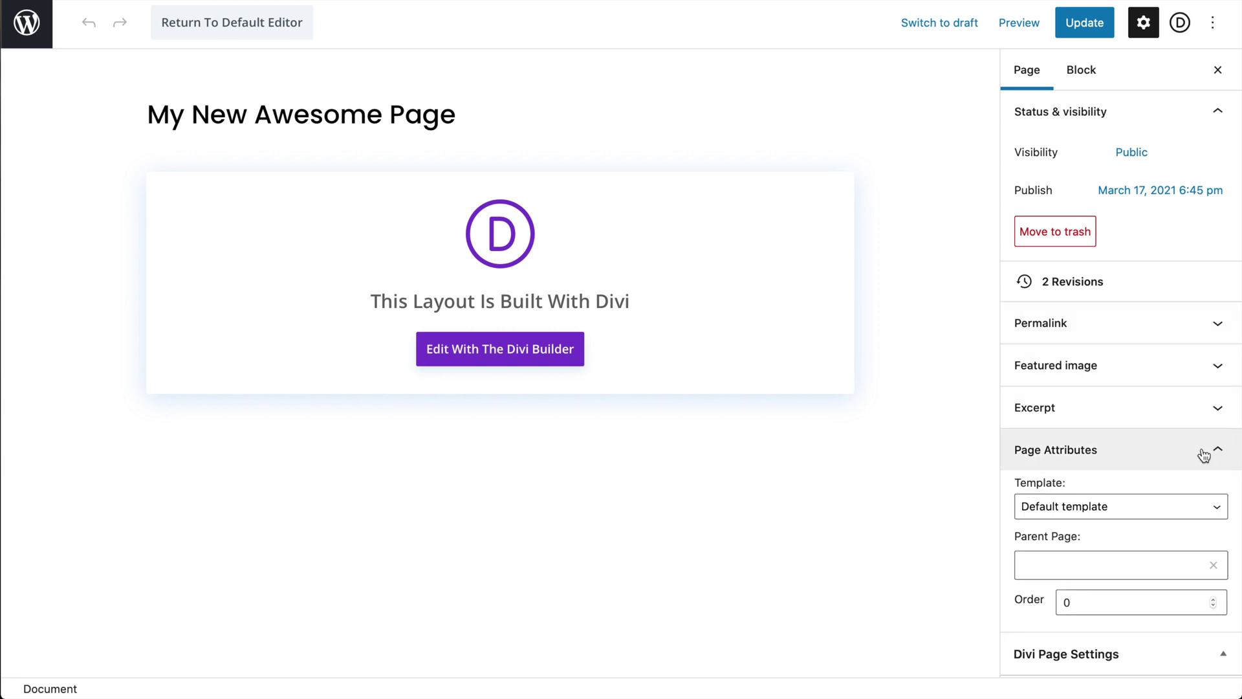
pyautogui.scroll(-3, 1132, 466)
pyautogui.click(1228, 423)
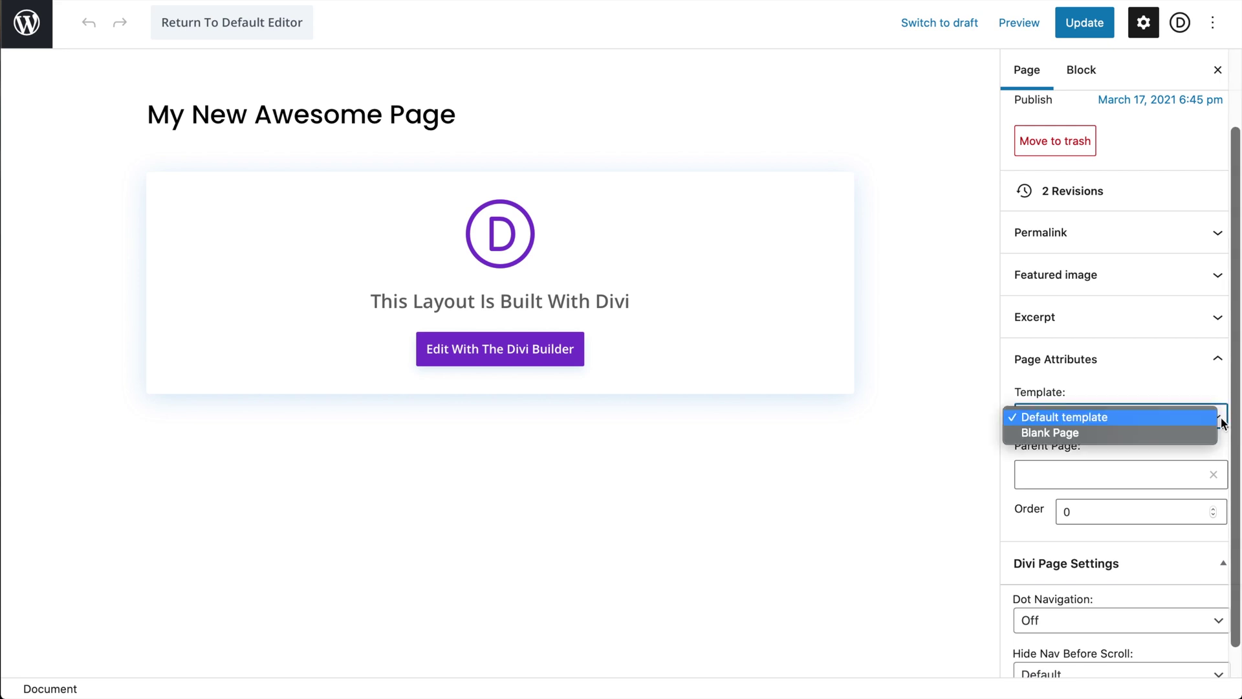
pyautogui.click(1234, 435)
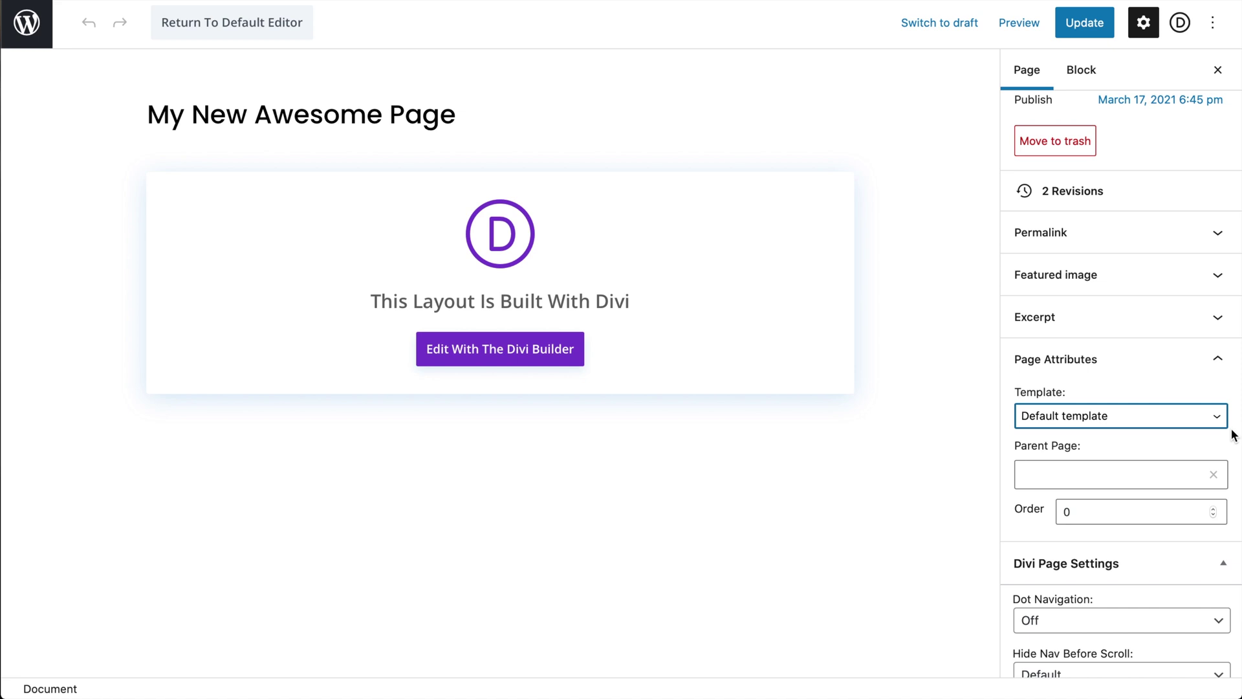
pyautogui.click(1204, 416)
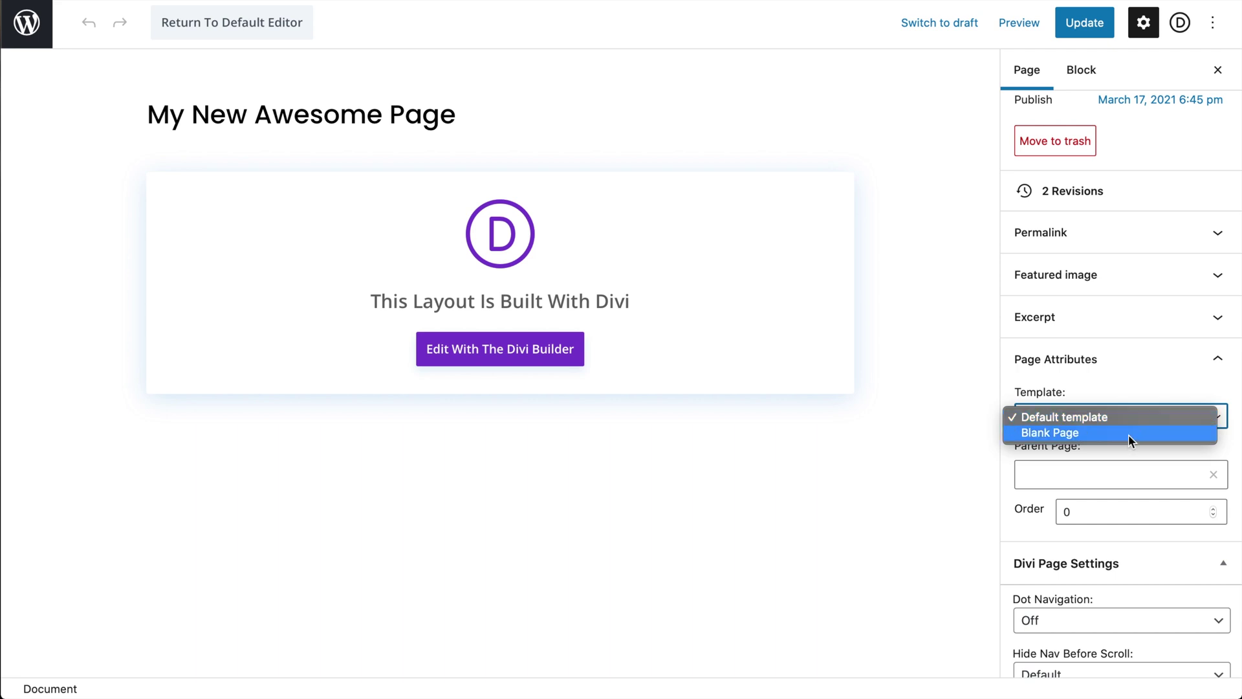
pyautogui.click(1228, 409)
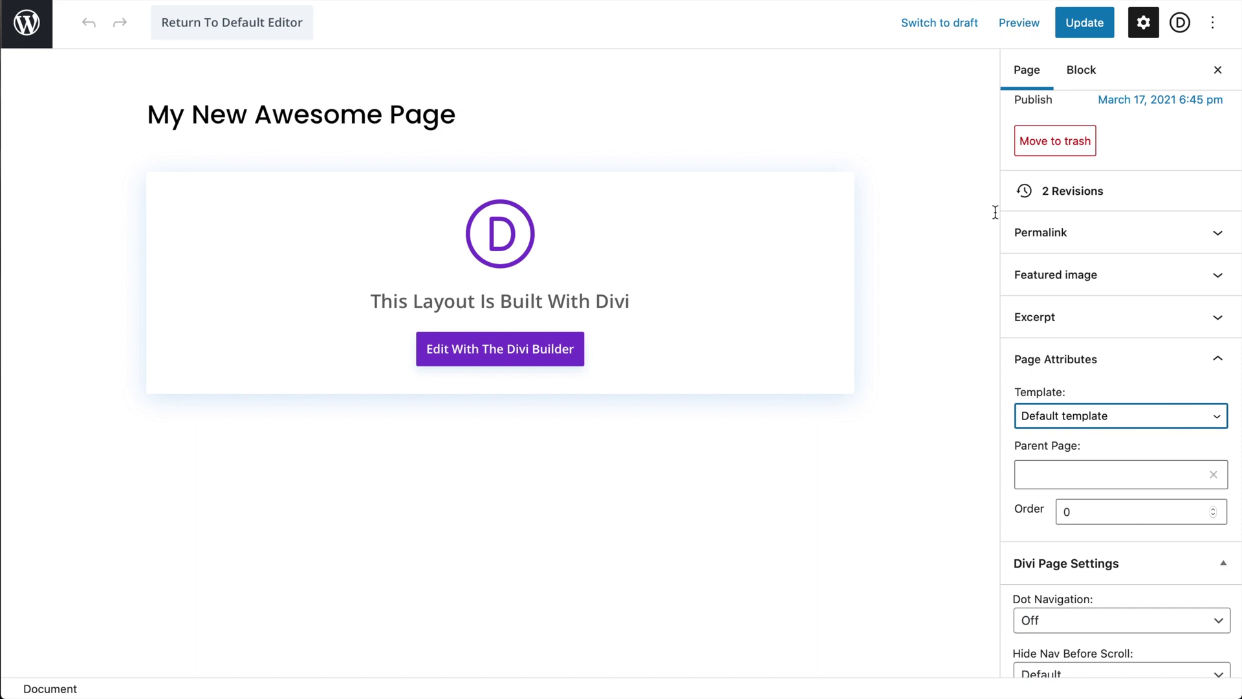
pyautogui.scroll(3, 1073, 490)
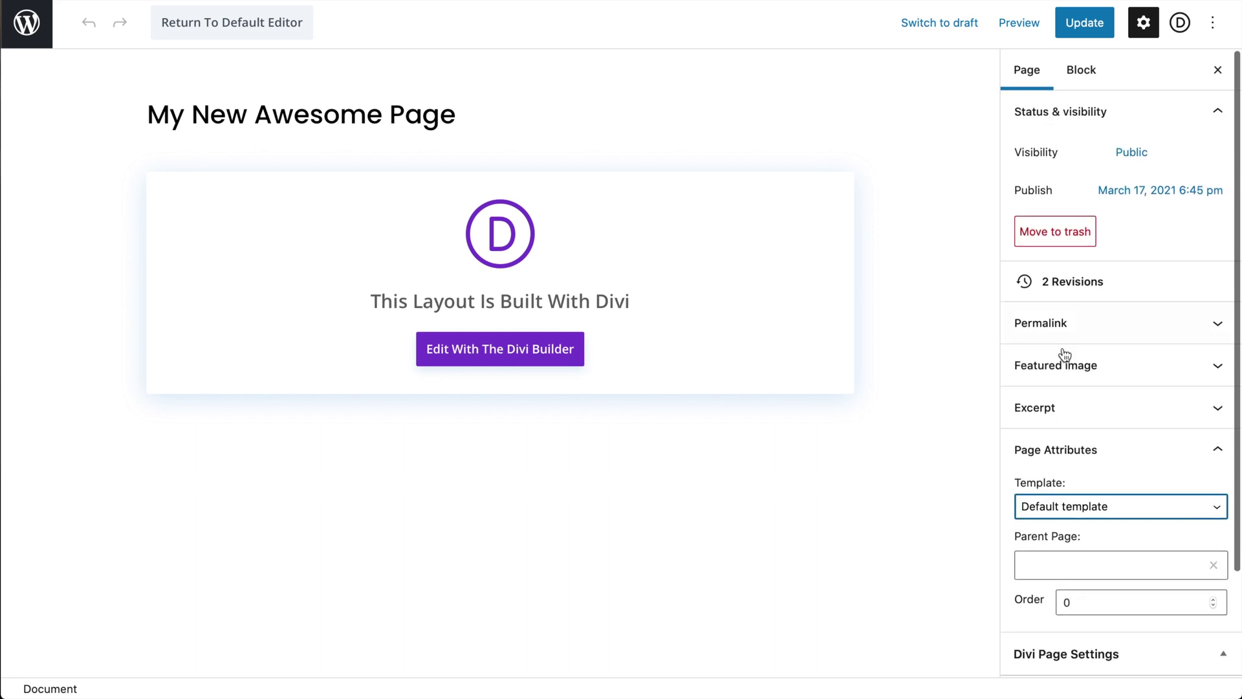
# - Expand Permalink, view the live page, and scroll through its Mission, Vision, Brief history and Staff sections
pyautogui.click(1222, 324)
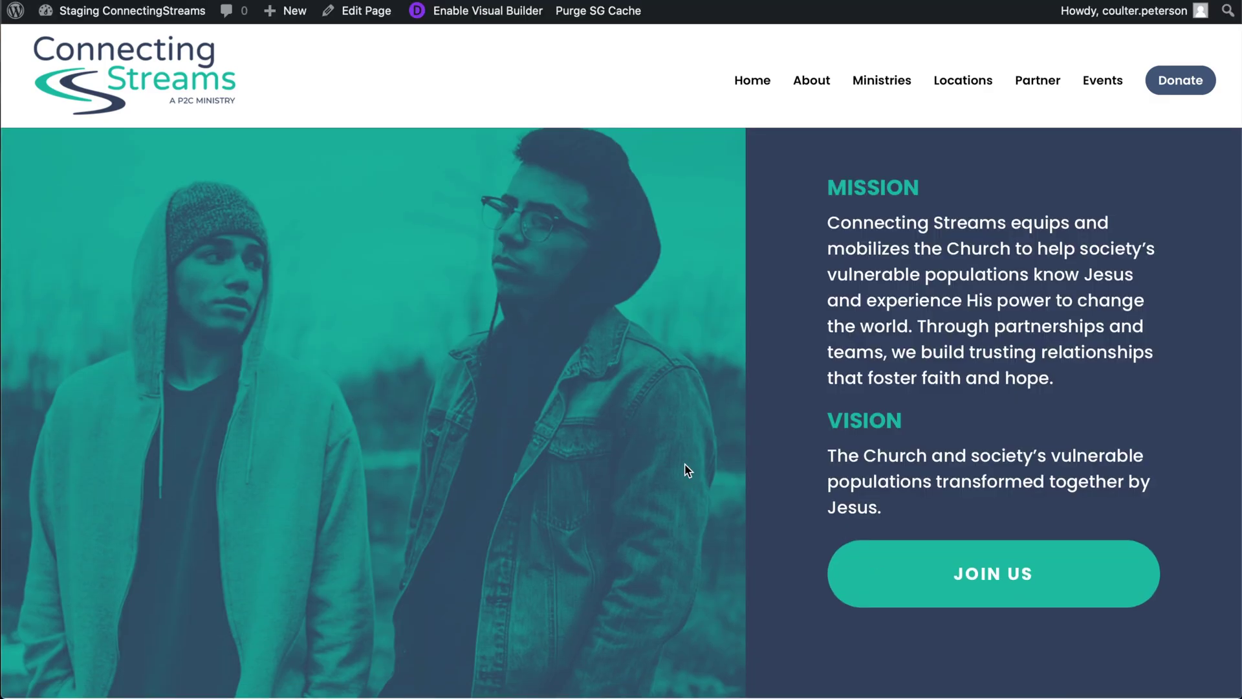
pyautogui.scroll(-4, 996, 478)
pyautogui.scroll(-20, 995, 474)
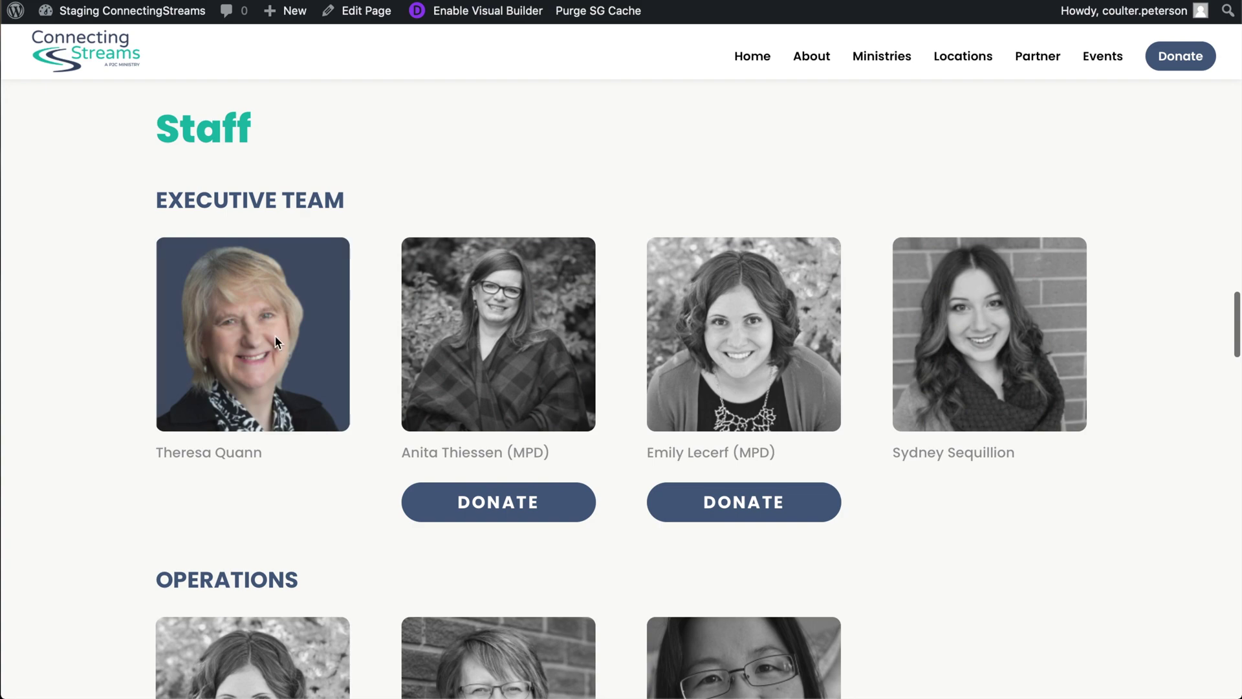
pyautogui.scroll(-5, 970, 544)
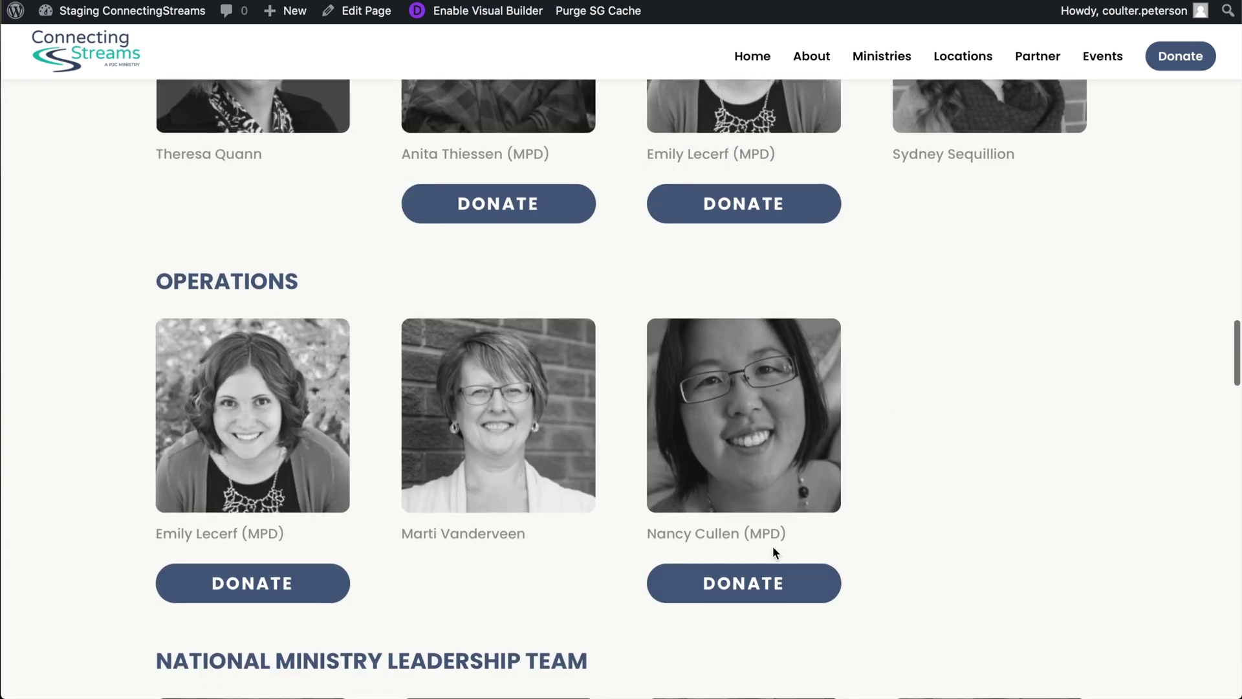
pyautogui.scroll(-20, 1095, 281)
pyautogui.scroll(20, 1096, 284)
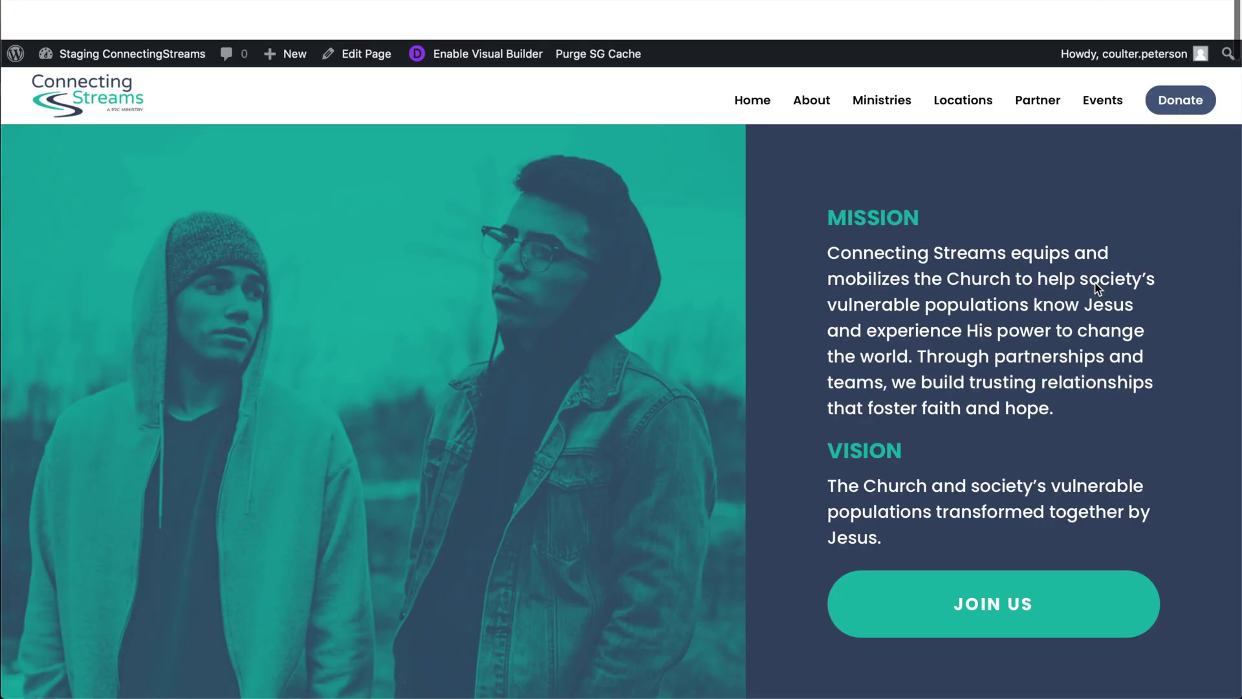
pyautogui.scroll(-5, 1098, 288)
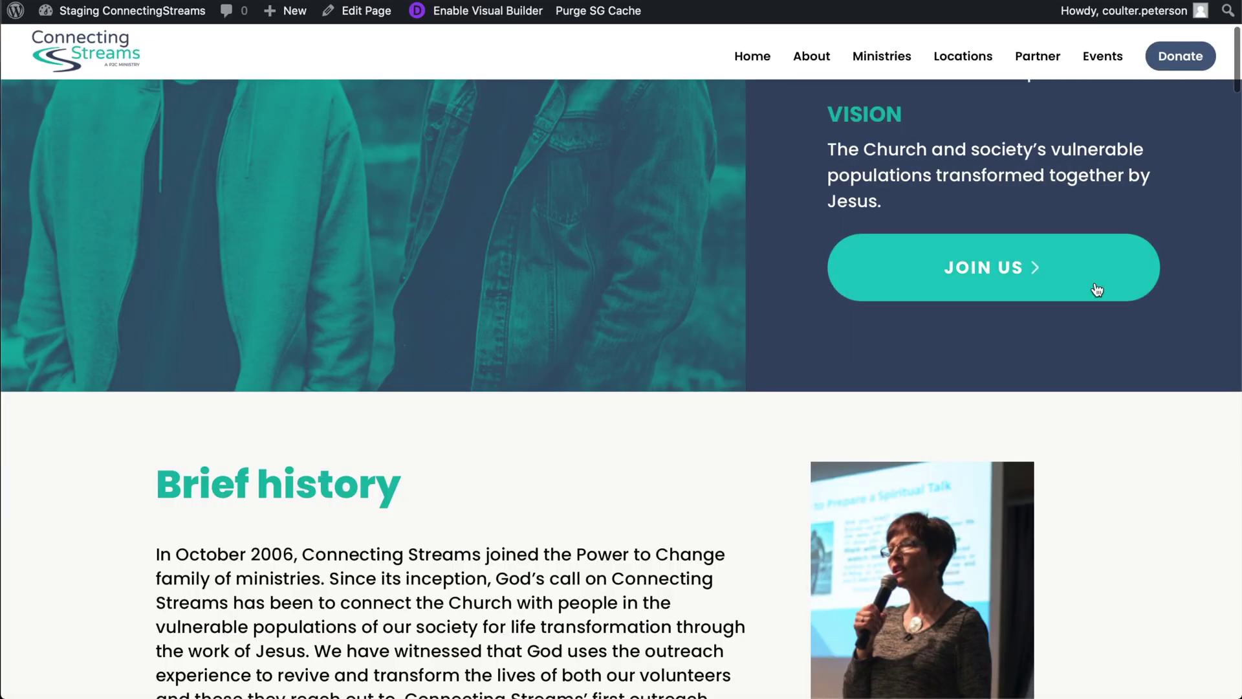